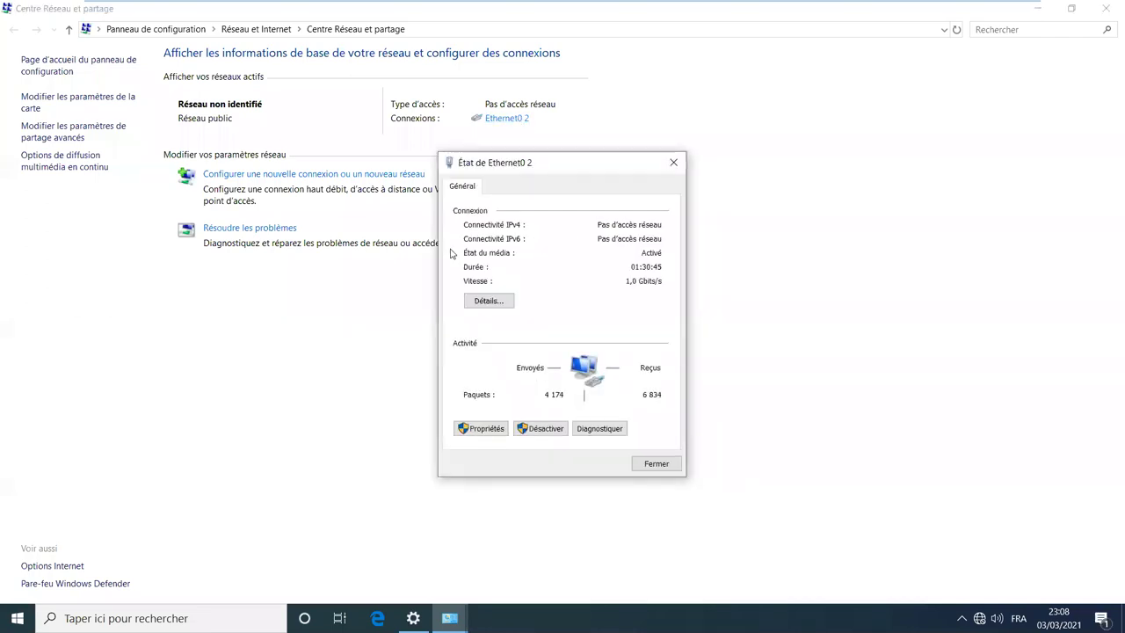
Set the Ethernet0 2 adapter's static IPv4 address to 192.168.1.10
click(481, 431)
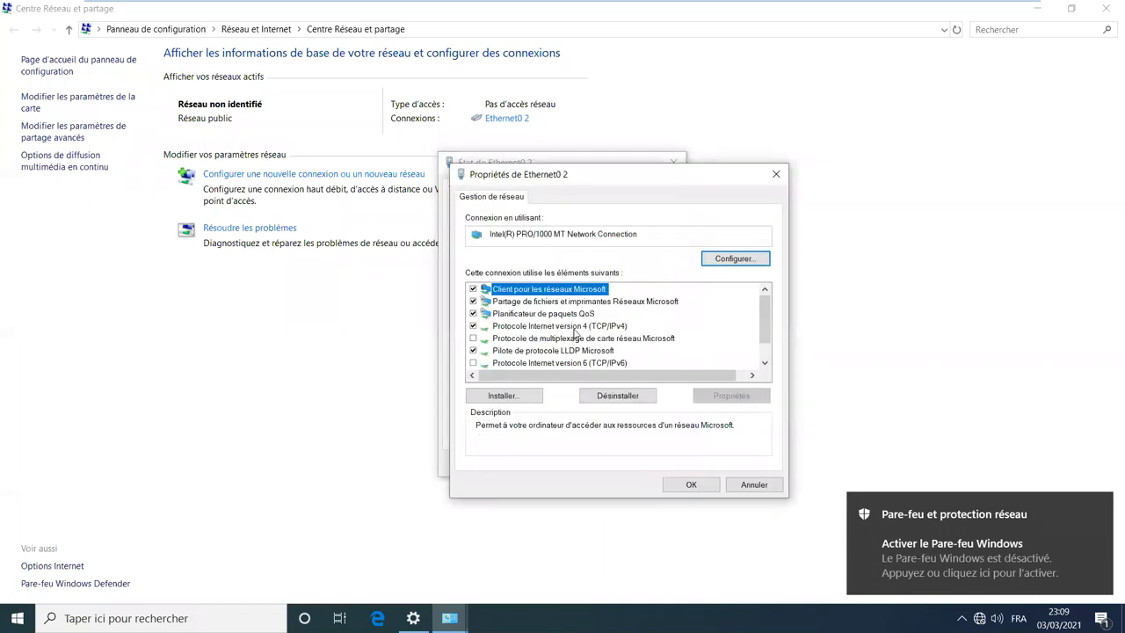
click(576, 329)
double_click(576, 329)
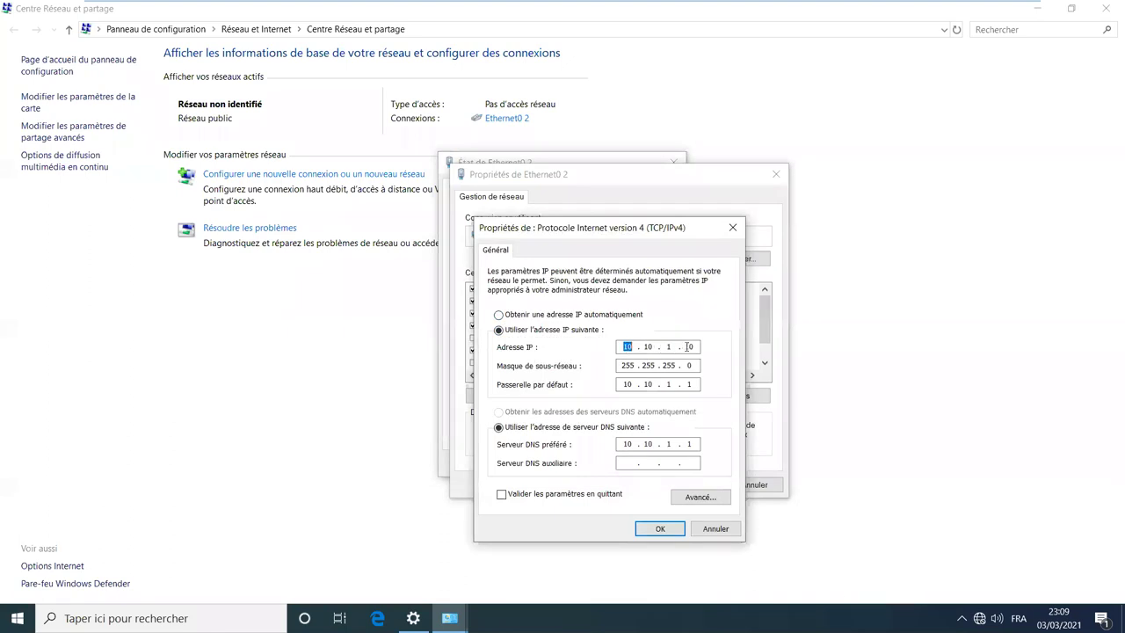
click(689, 347)
key(BackSpace)
key(BackSpace)
key(BackSpace)
key(BackSpace)
key(BackSpace)
key(BackSpace)
key(BackSpace)
text(192 . 168 . 1 . 10)
Update the default gateway for the 192.168.1.x network, set the preferred DNS server to 192.168.1.254, and apply the adapter settings
key(Tab)
key(Tab)
text(192.168)
key(Tab)
key(Tab)
text(192 . 168 . 1 . 254)
click(665, 531)
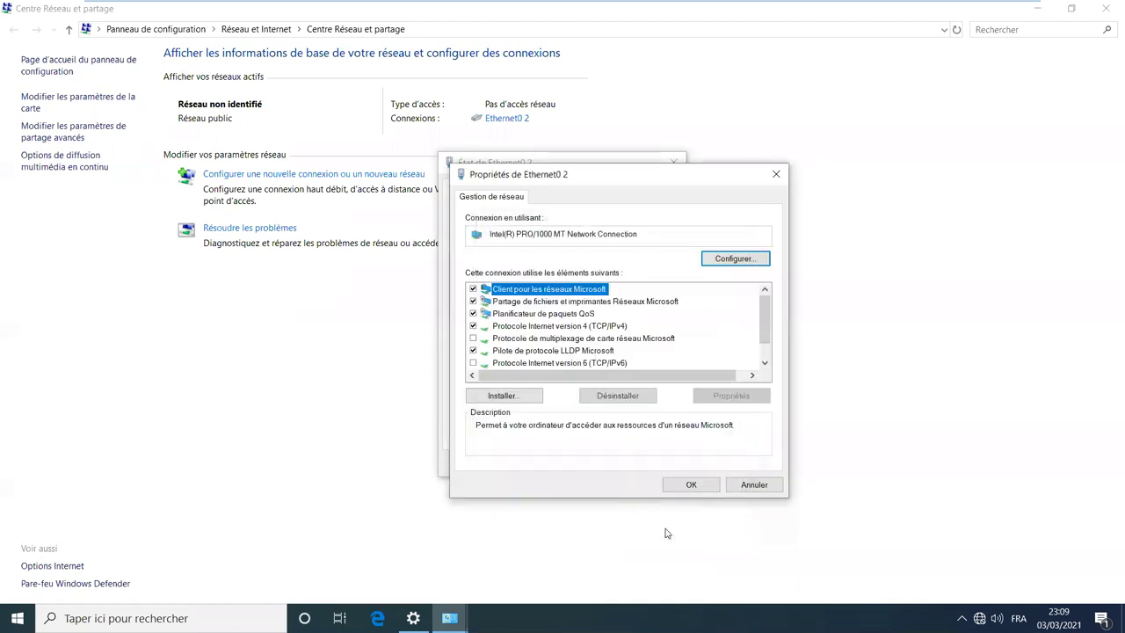
click(685, 486)
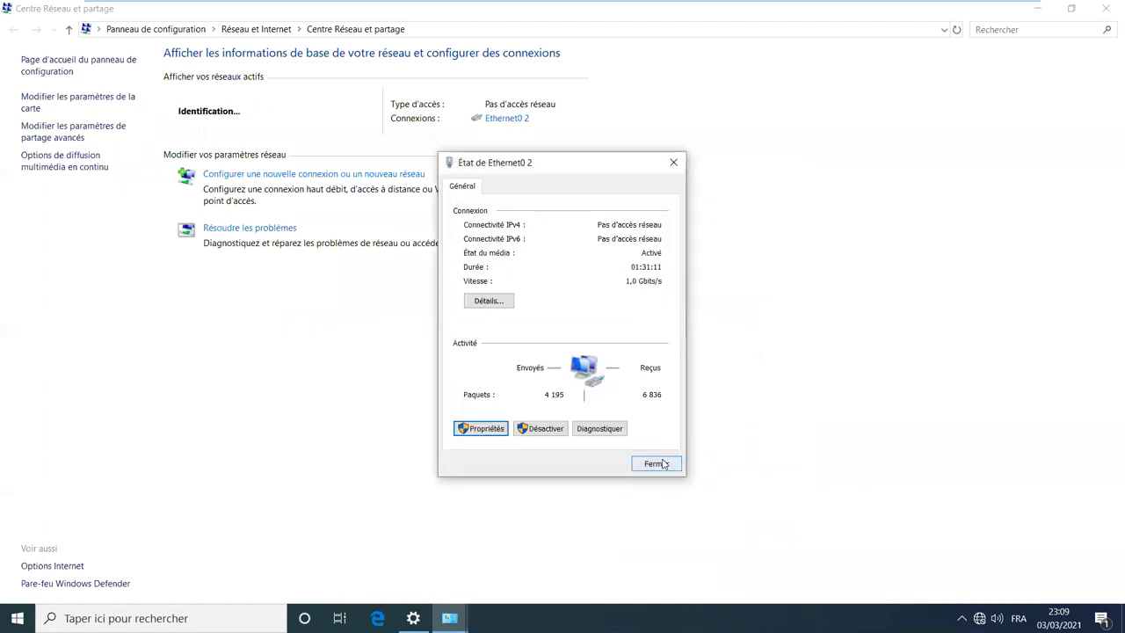
click(664, 463)
Open a command prompt and ping the server at 192.168.1.254
mouse_move(623, 4)
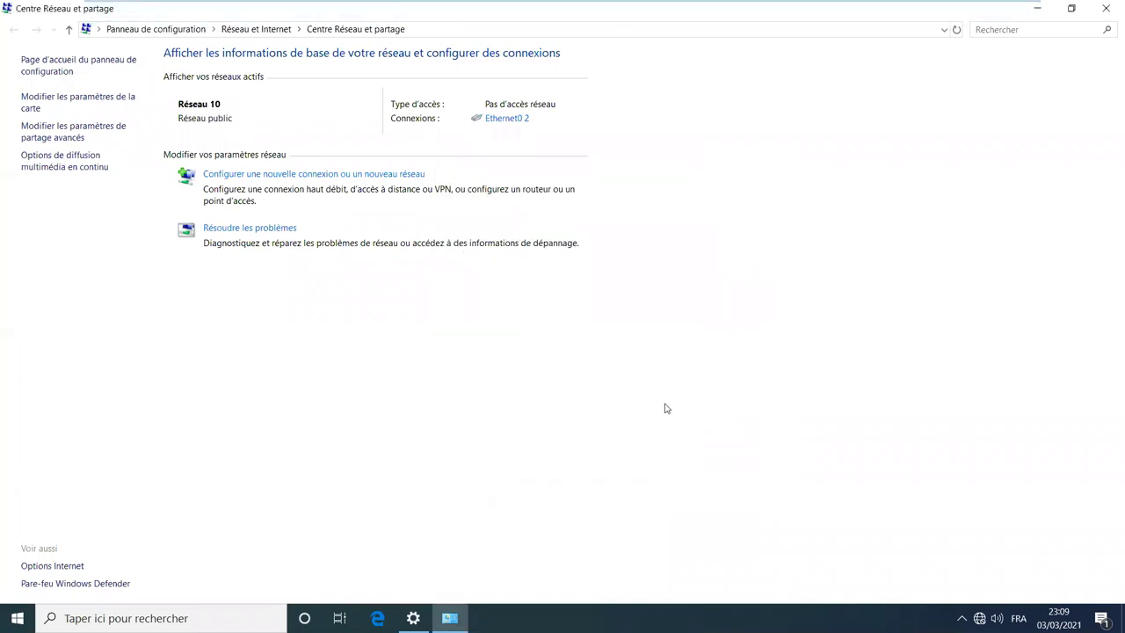
mouse_move(673, 4)
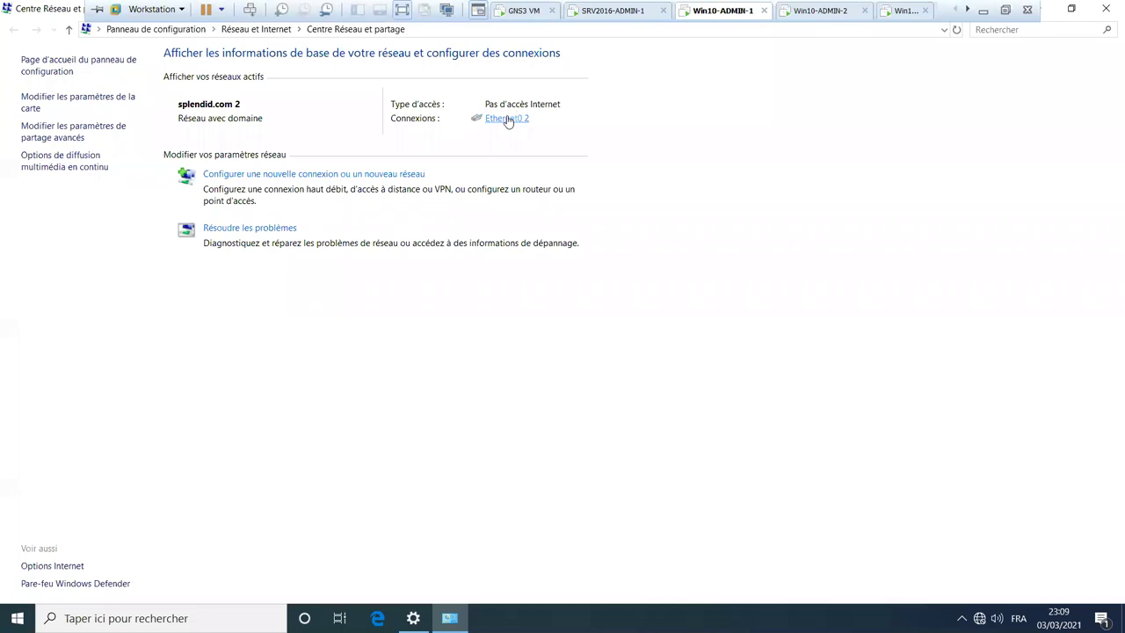
key(super+r)
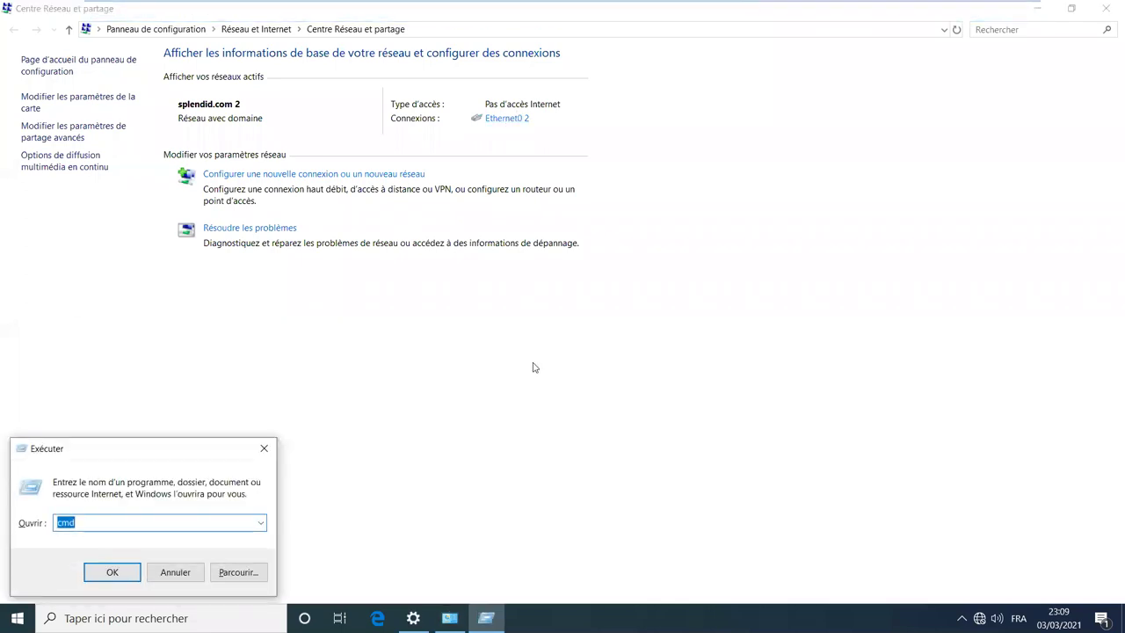
key(Return)
text(ping 192.168.1.)
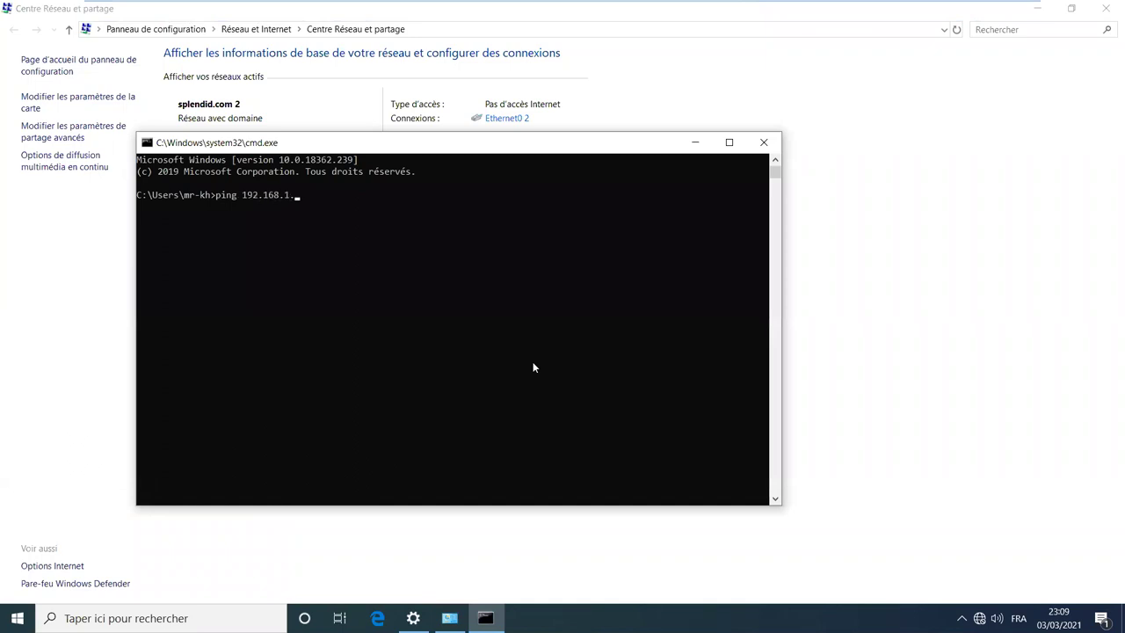
text(254)
key(Return)
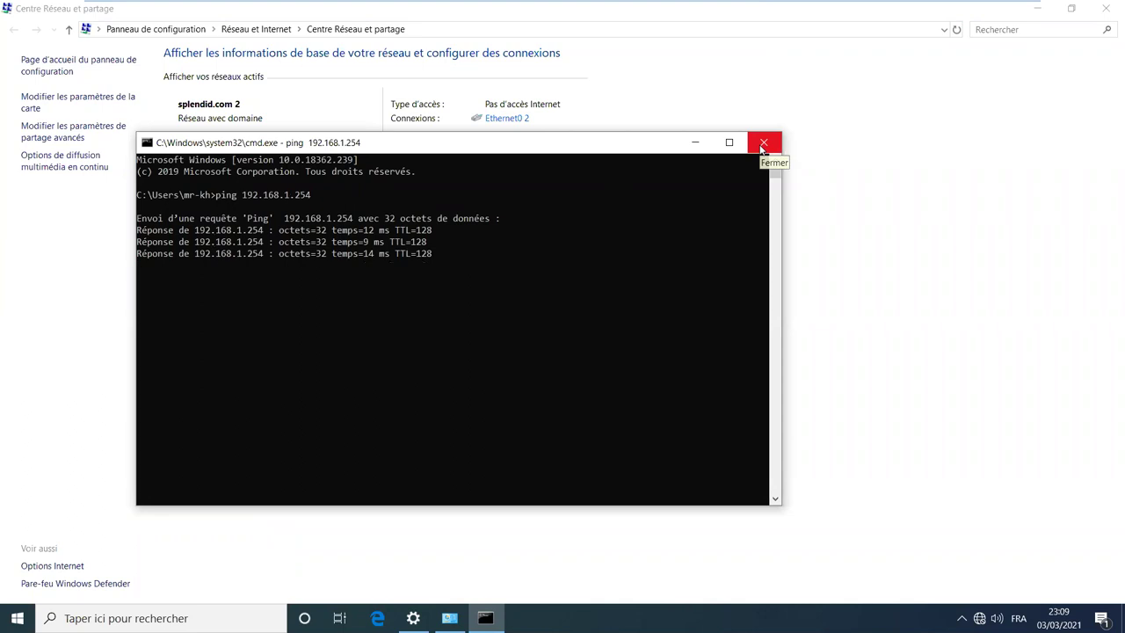
Ping the router at 192.168.1.1 and close the command prompt
key(Up)
key(BackSpace)
key(BackSpace)
text(1)
key(Return)
click(763, 143)
Switch to the Win10-ADMIN-2 virtual machine and open its network and Internet settings
mouse_move(743, 5)
click(806, 13)
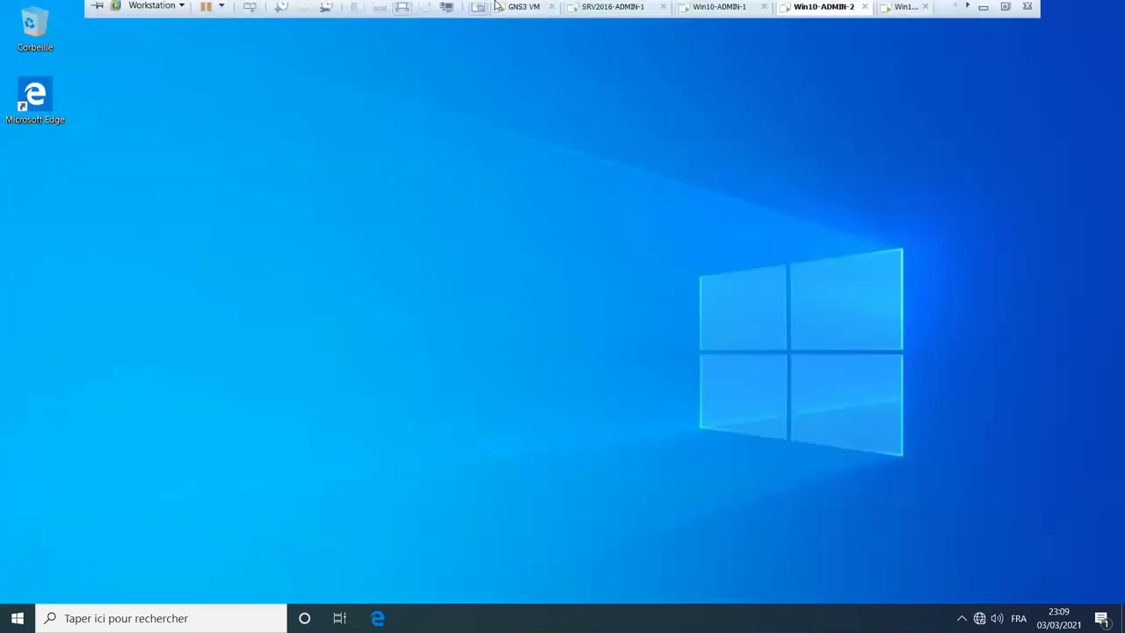
right_click(980, 619)
click(971, 605)
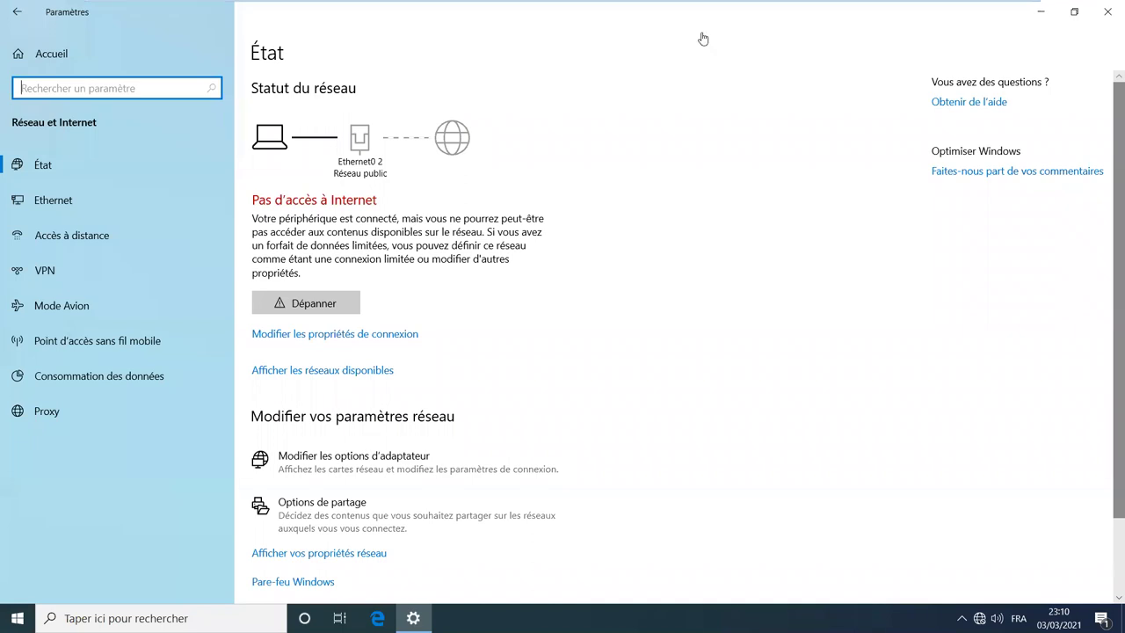
Switch to GNS3 and bring up the SRV2016-ADMIN-1 template among the VMware VMs in the preferences
mouse_move(585, 4)
key(alt+Tab)
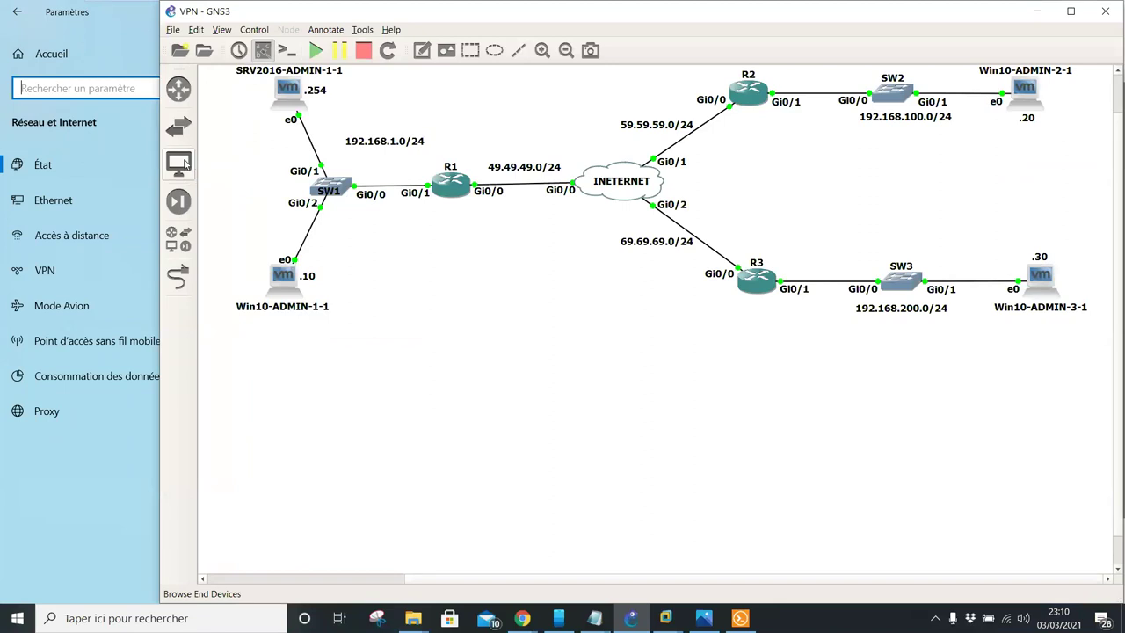
click(180, 162)
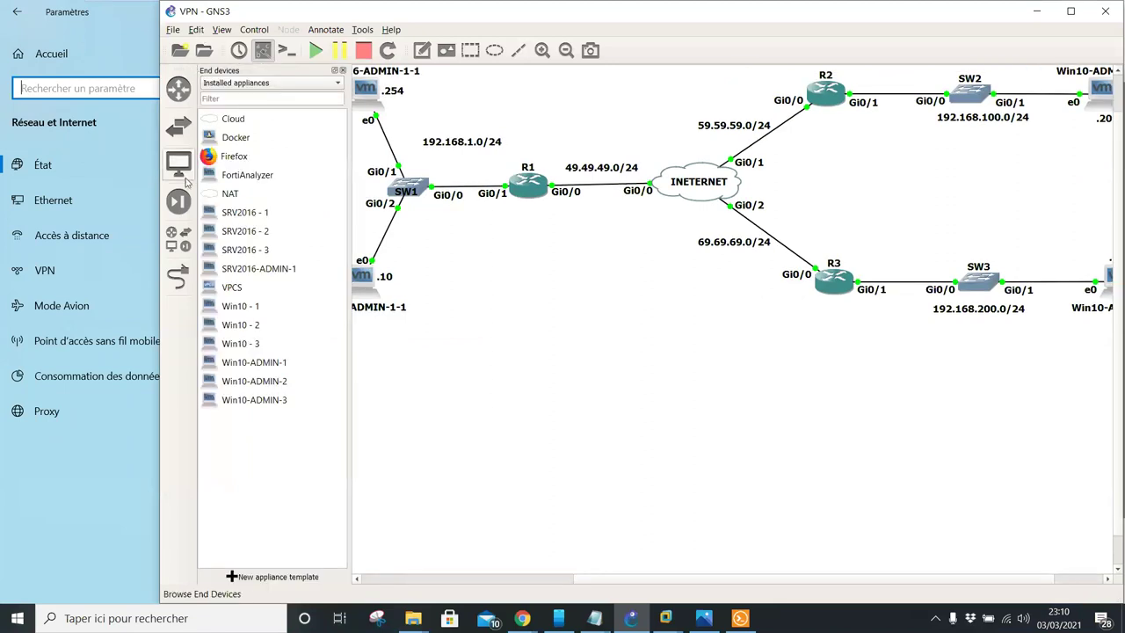
click(201, 33)
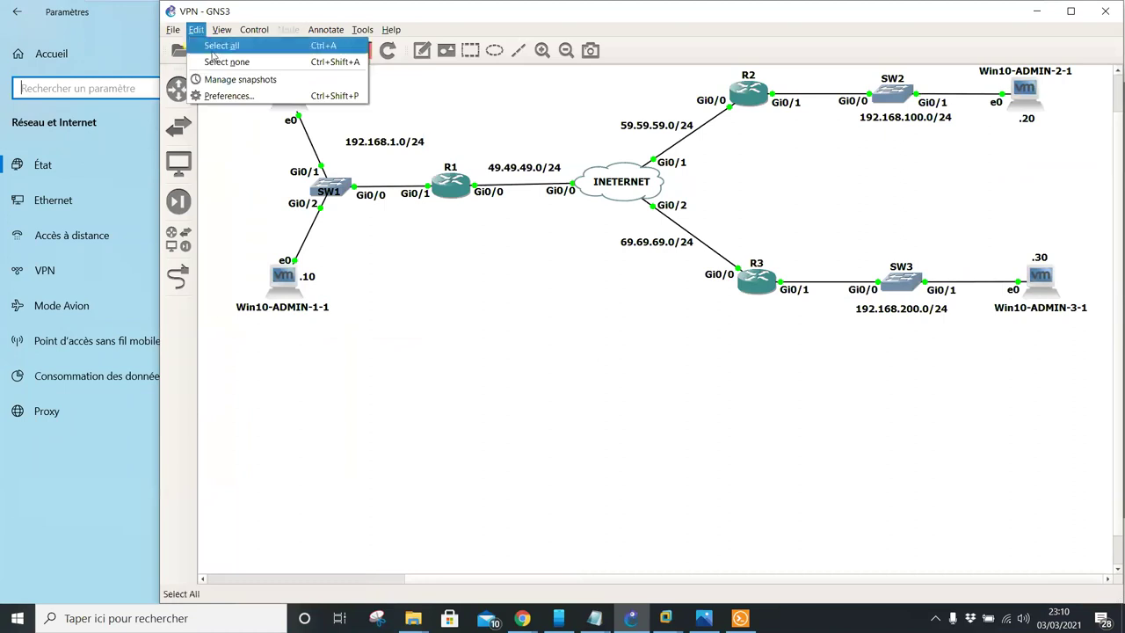
click(227, 95)
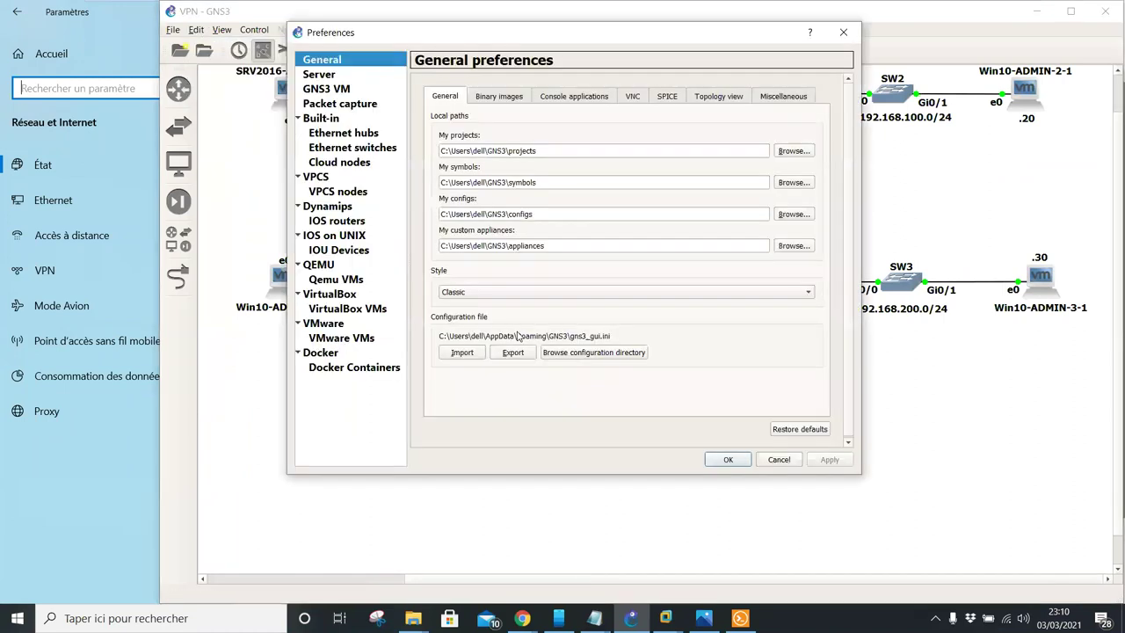
click(348, 336)
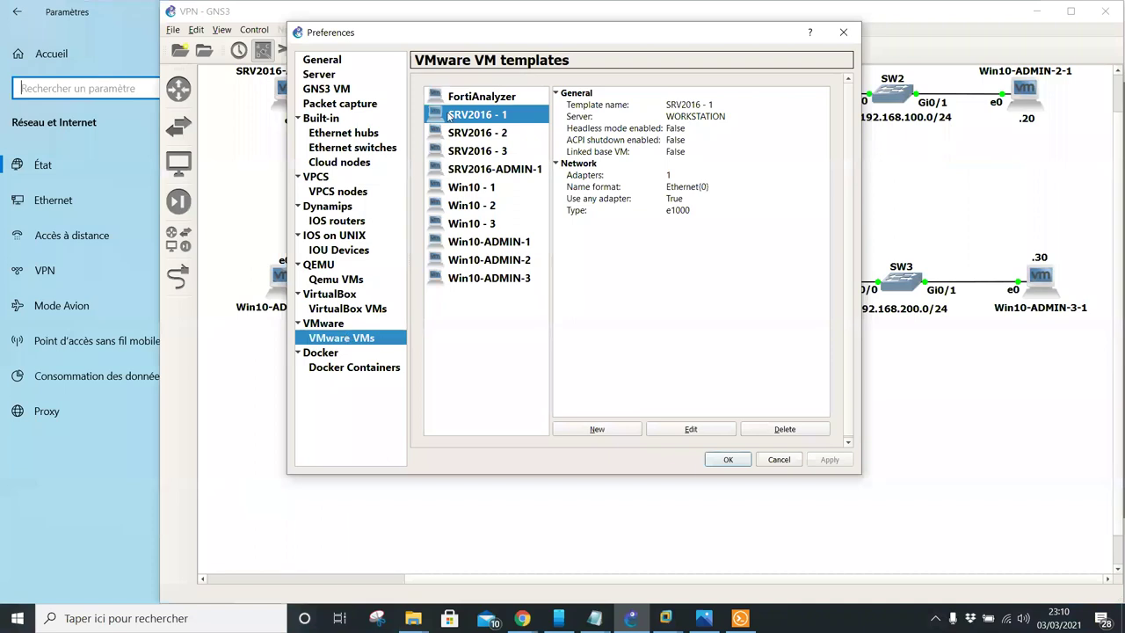
click(479, 132)
click(486, 149)
click(495, 172)
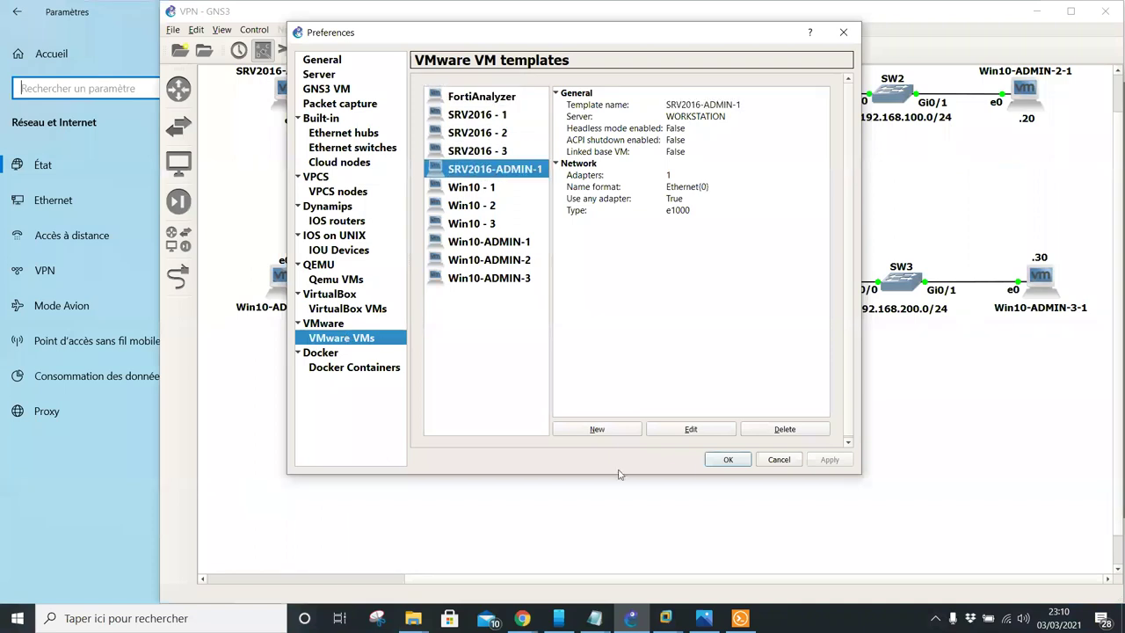
Review the network adapter settings of the SRV2016-ADMIN-1 template, including the VMware adapter override option, and close the preferences
click(691, 429)
click(515, 175)
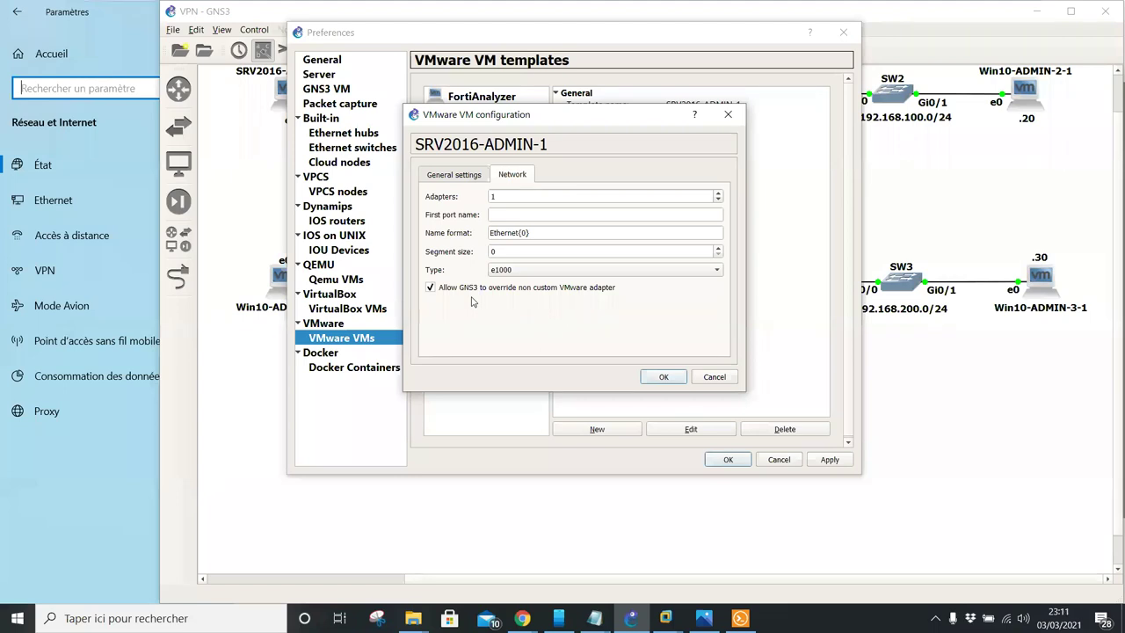
click(726, 117)
click(779, 459)
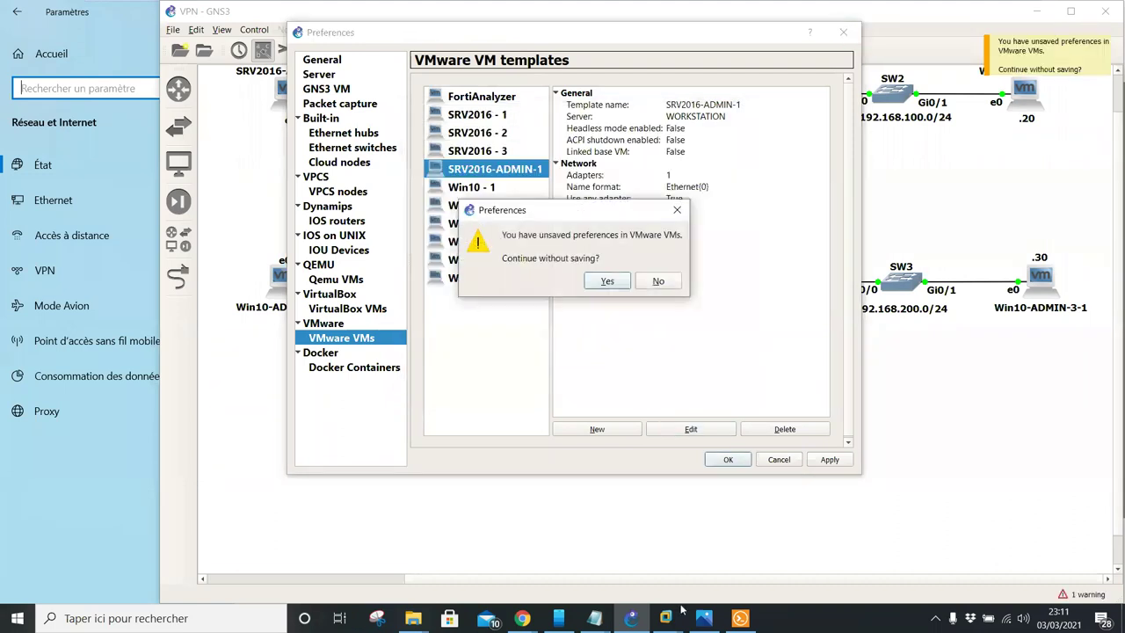
click(658, 281)
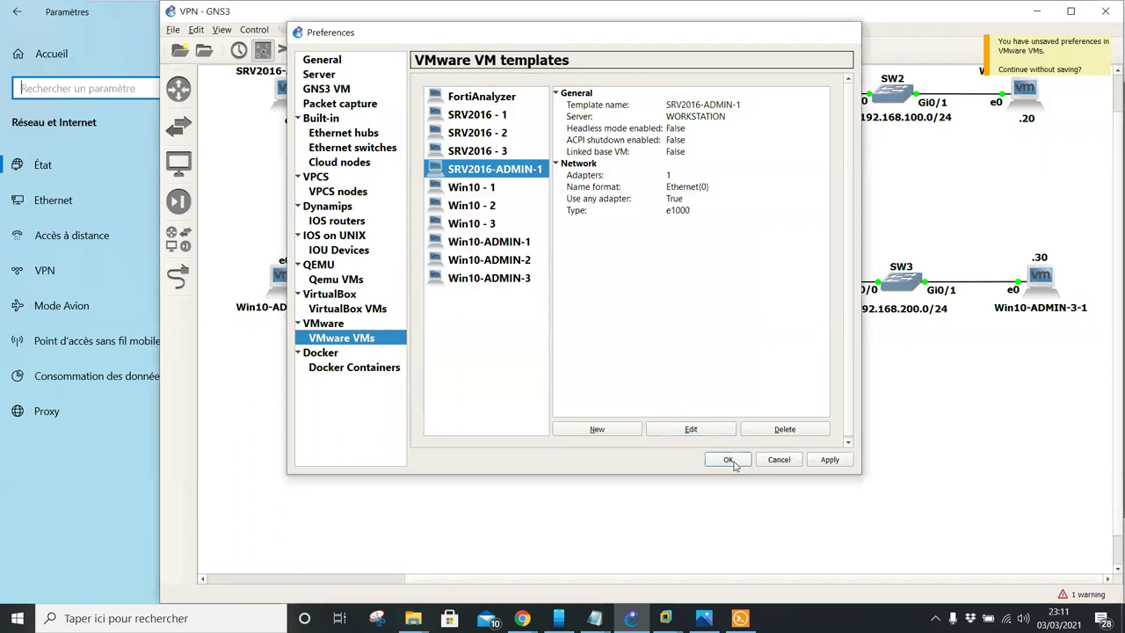
click(729, 460)
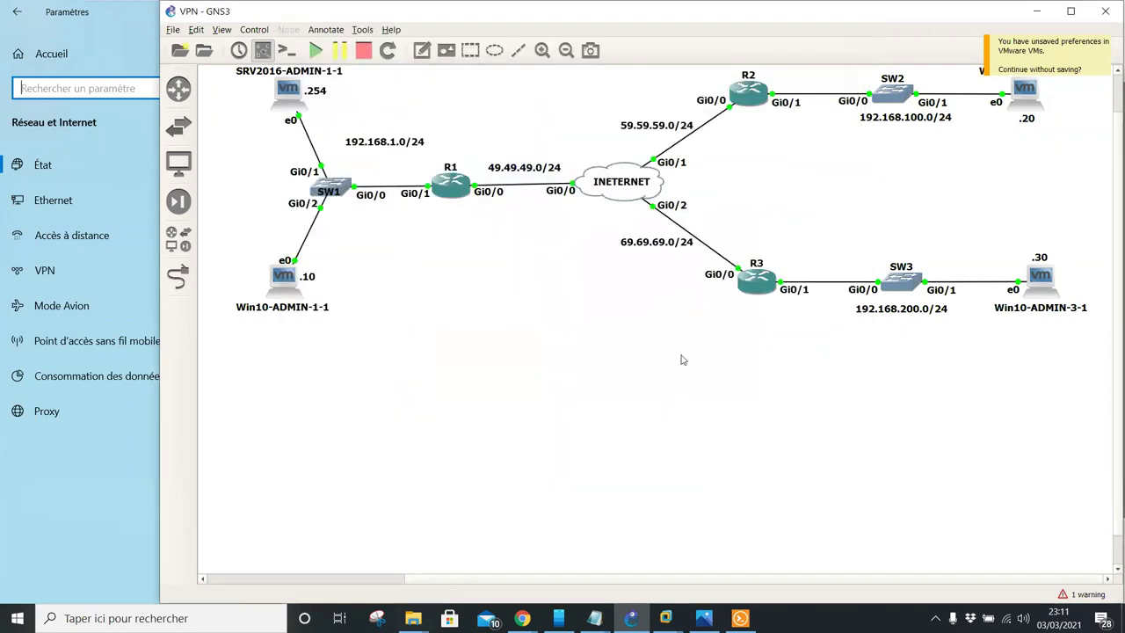
Check the INTERNET router's OSPF routes in Solar-PuTTY and return to the Win10-ADMIN-2 virtual machine
click(739, 619)
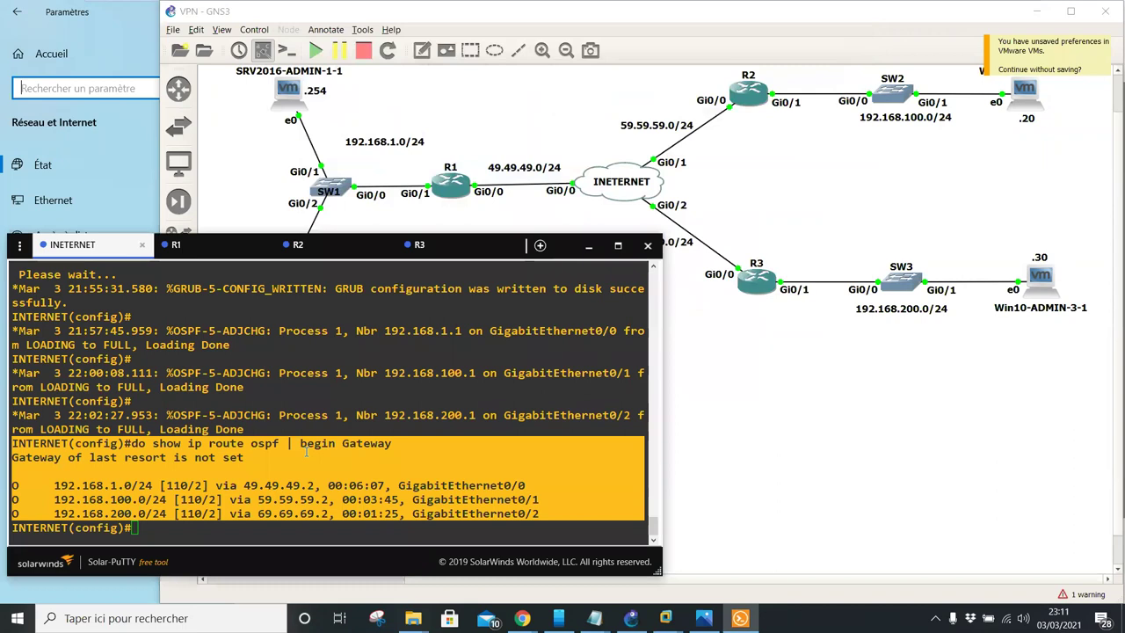
mouse_move(671, 621)
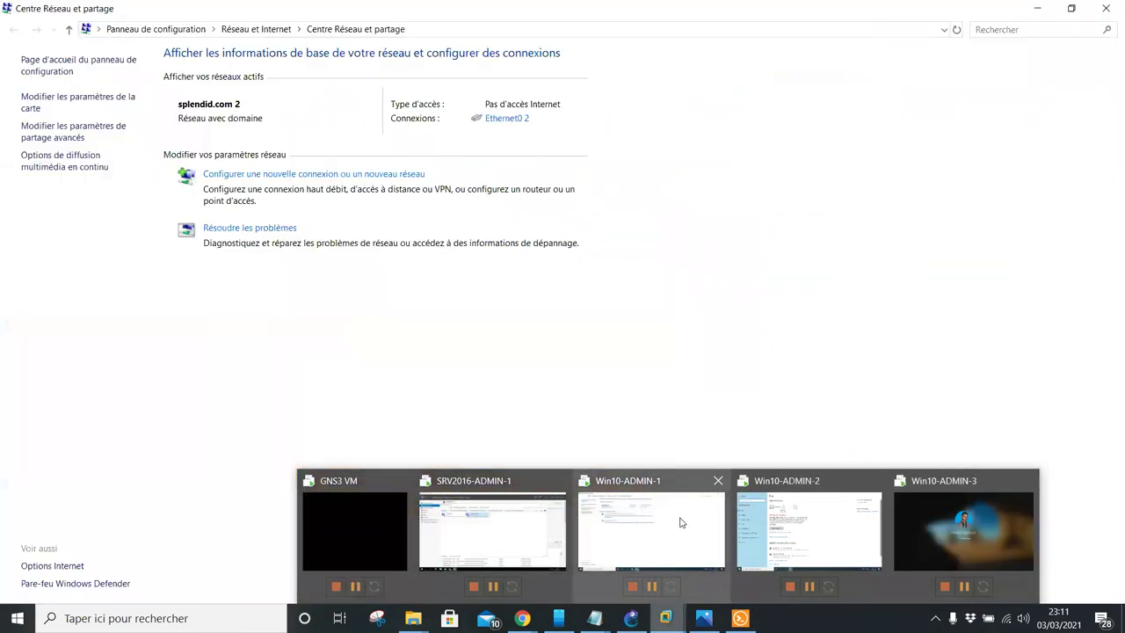
click(679, 522)
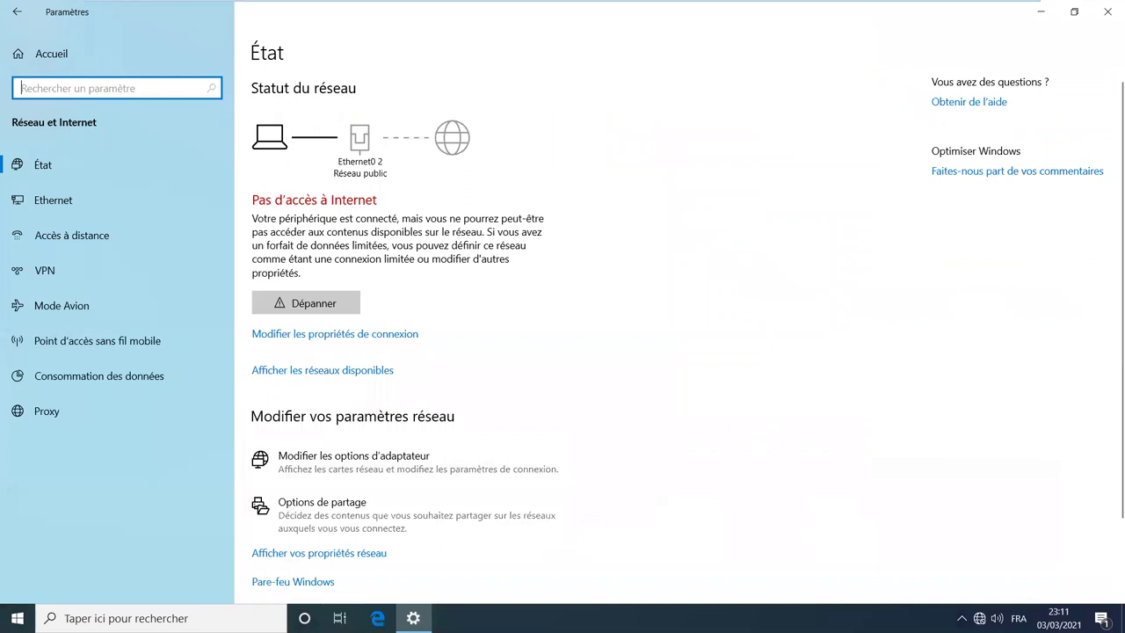
Open the TCP/IPv4 properties of the Ethernet0 2 connection from the Network and Sharing Center
scroll(1123, 468, down, 1)
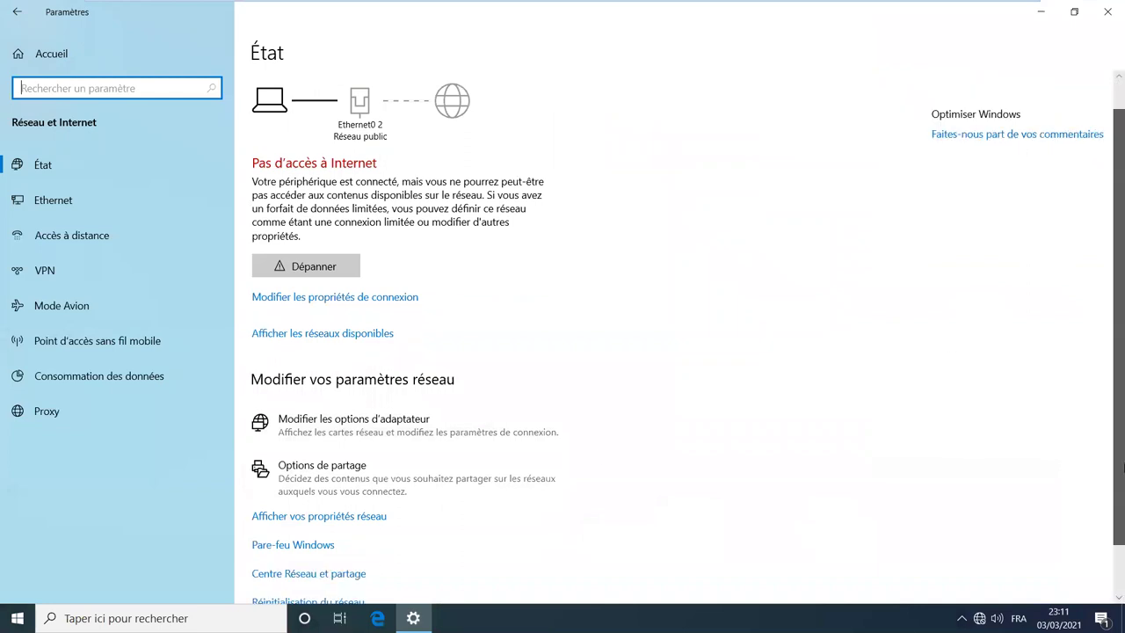
scroll(1123, 468, down, 1)
click(325, 515)
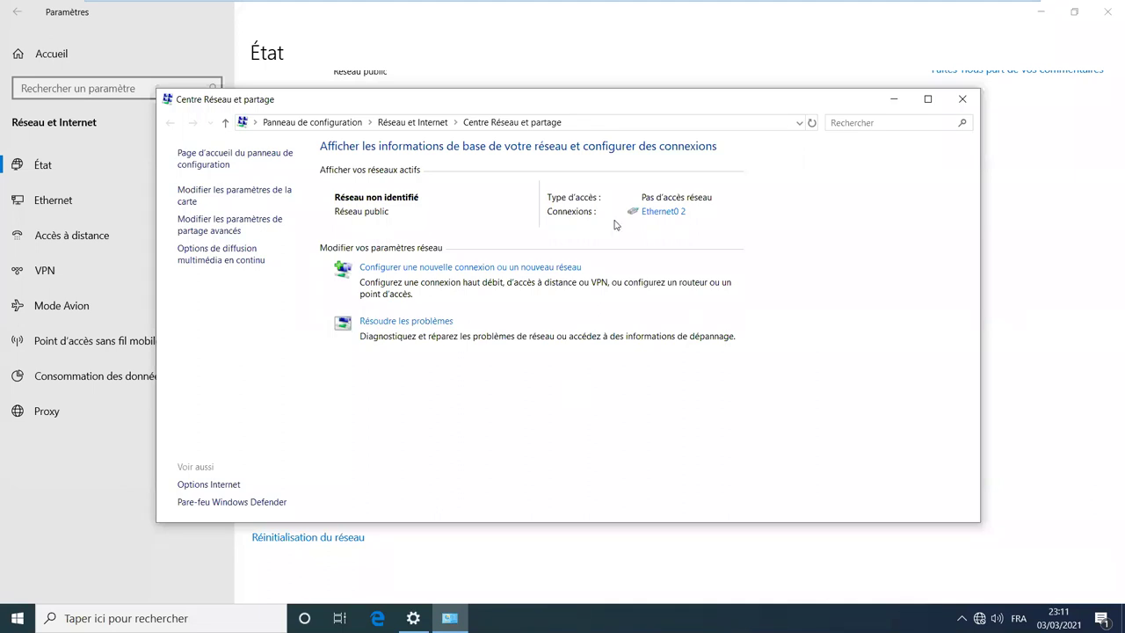
click(666, 216)
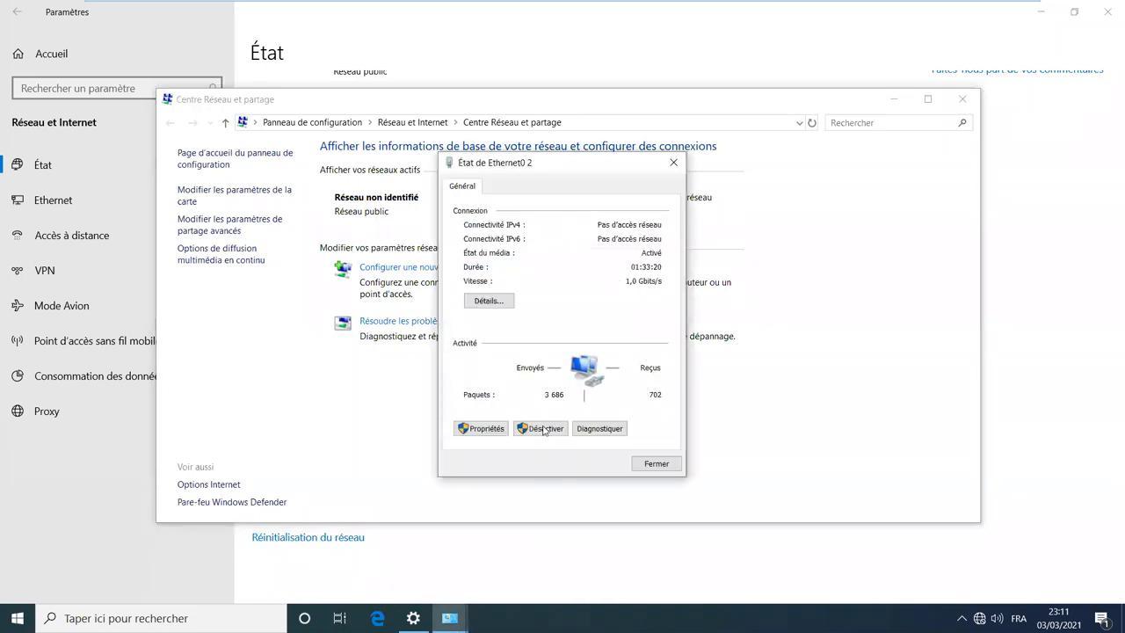
click(488, 429)
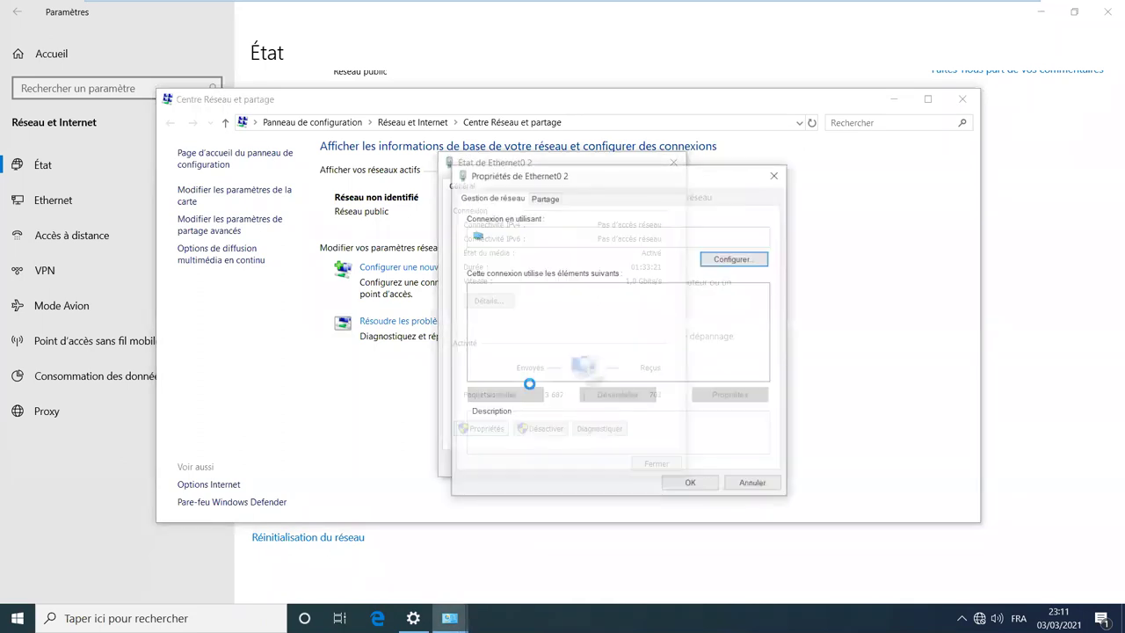
click(614, 326)
double_click(614, 327)
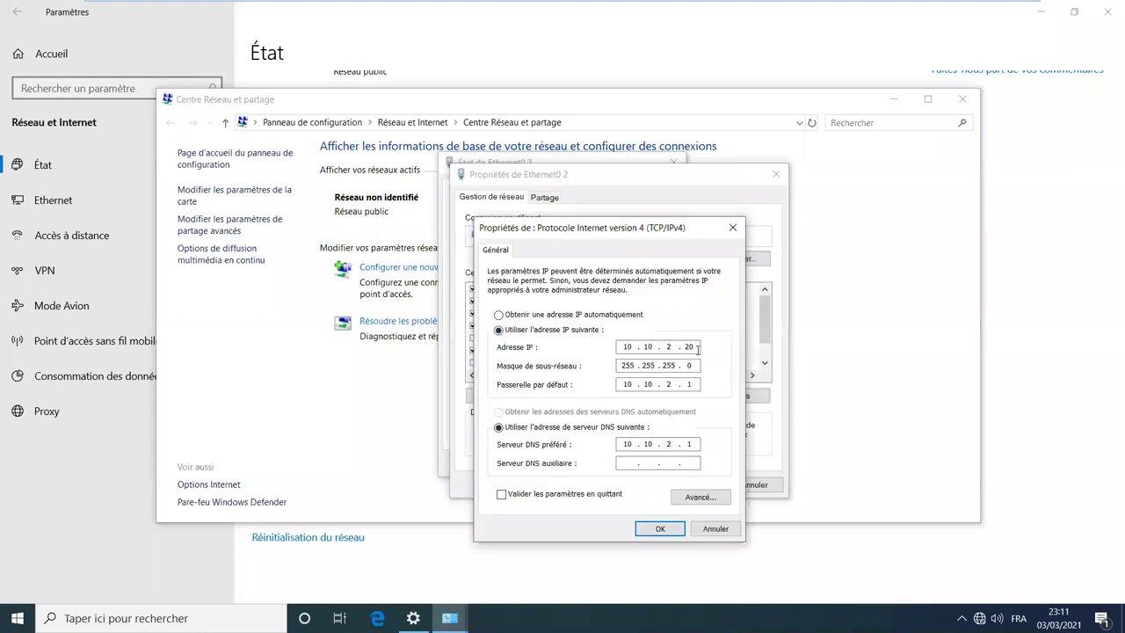
Set the static IP address to 192.168.100.20 and the default gateway to 192.168.100.1
click(673, 346)
key(BackSpace)
key(BackSpace)
key(BackSpace)
key(BackSpace)
text(192 . 168 . 100)
key(Tab)
key(Tab)
text(192 . 168 . 100)
Set the preferred DNS server to 192.168.1.254, apply the adapter settings, and allow other PCs on the network to discover this one
key(Tab)
key(Tab)
text(192168)
double_click(692, 445)
text(254)
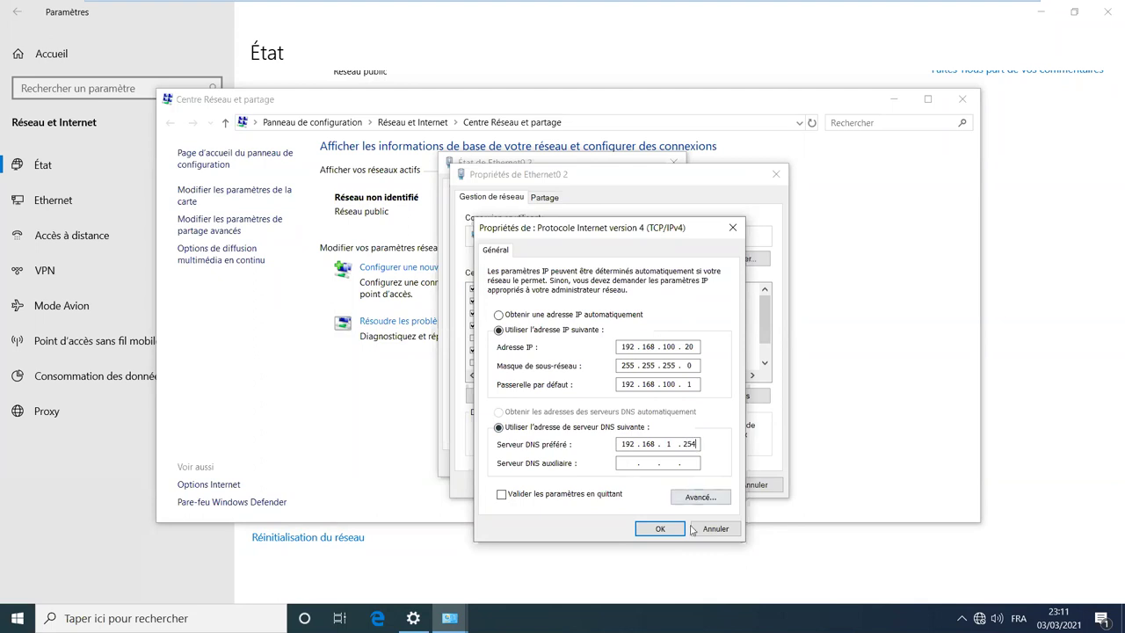
click(660, 528)
click(689, 484)
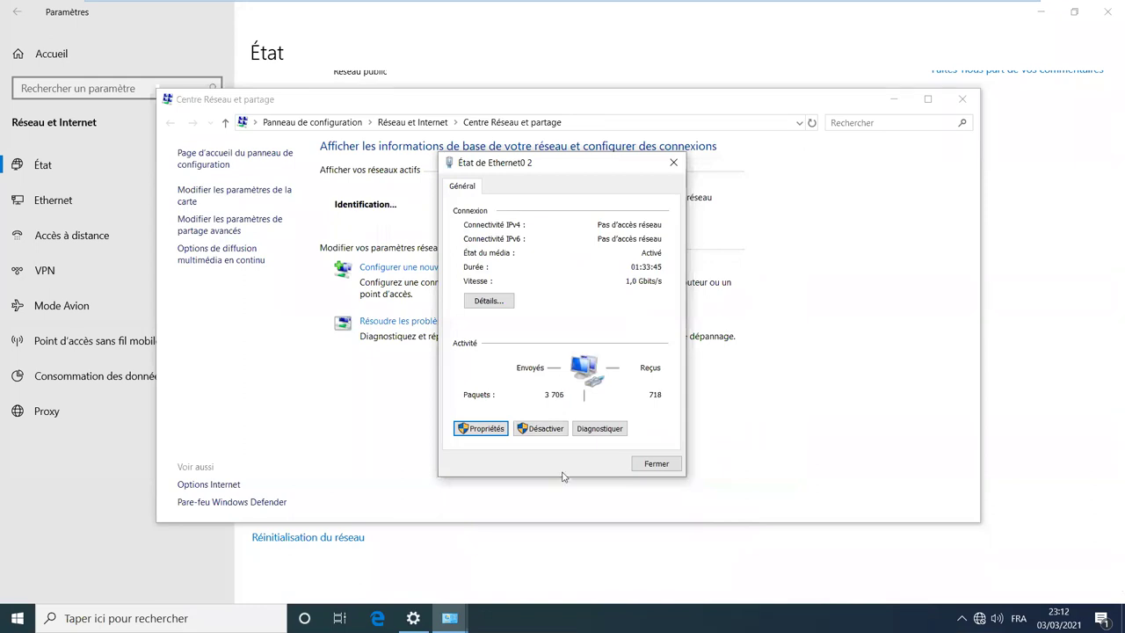
click(656, 464)
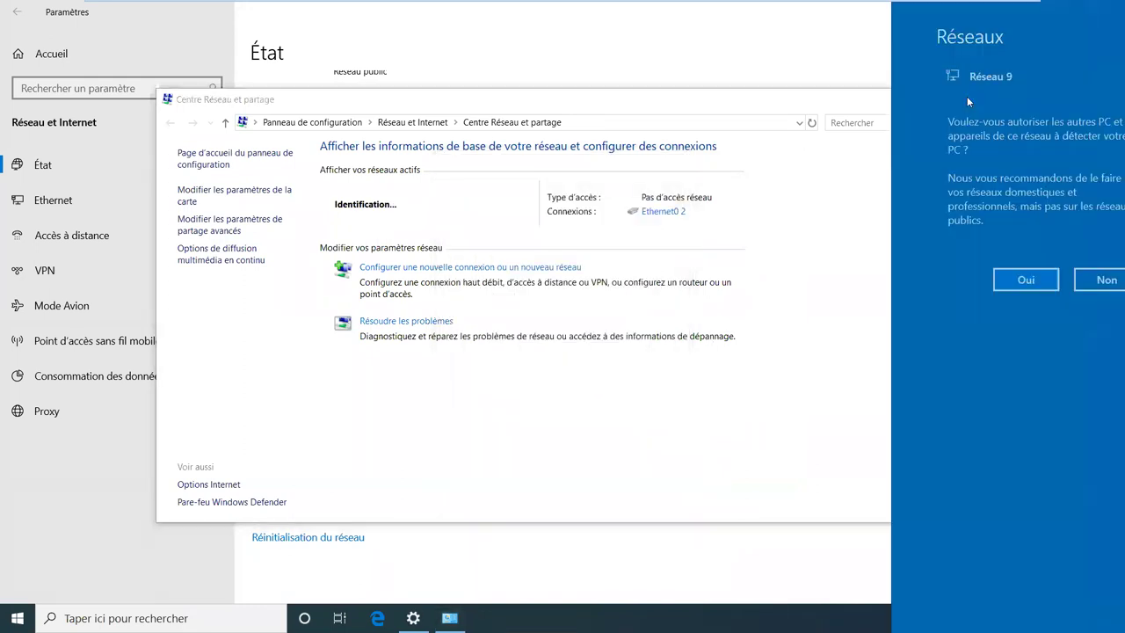
click(983, 280)
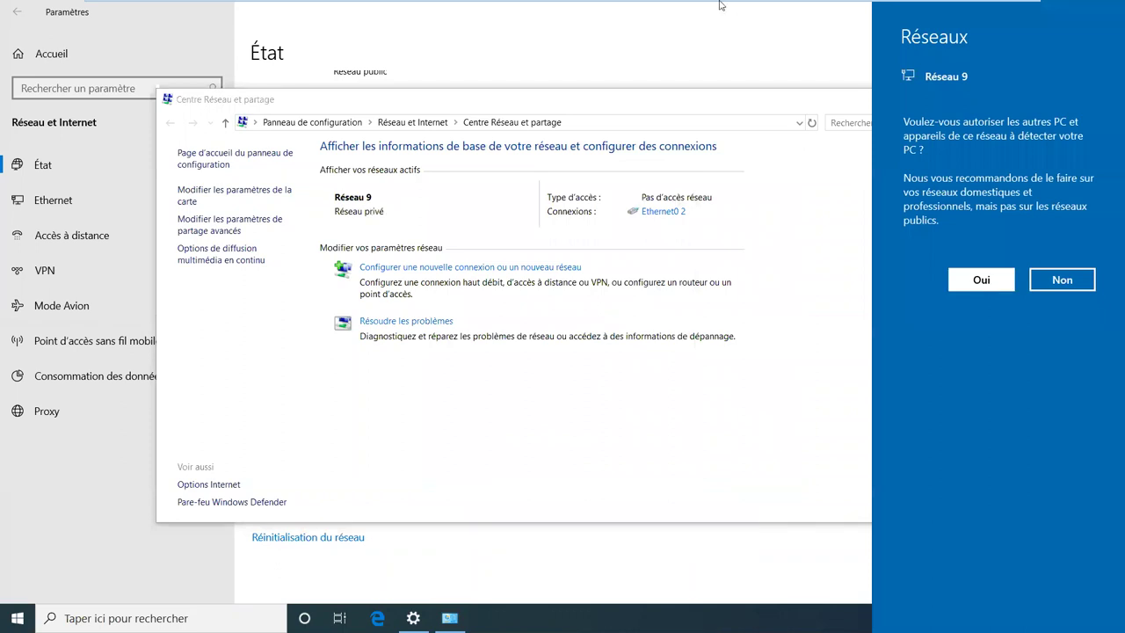
Switch to the Windows 10 virtual machine after Win10-ADMIN-2 and open the TCP/IPv4 properties of its Ethernet0 2 connection
mouse_move(722, 6)
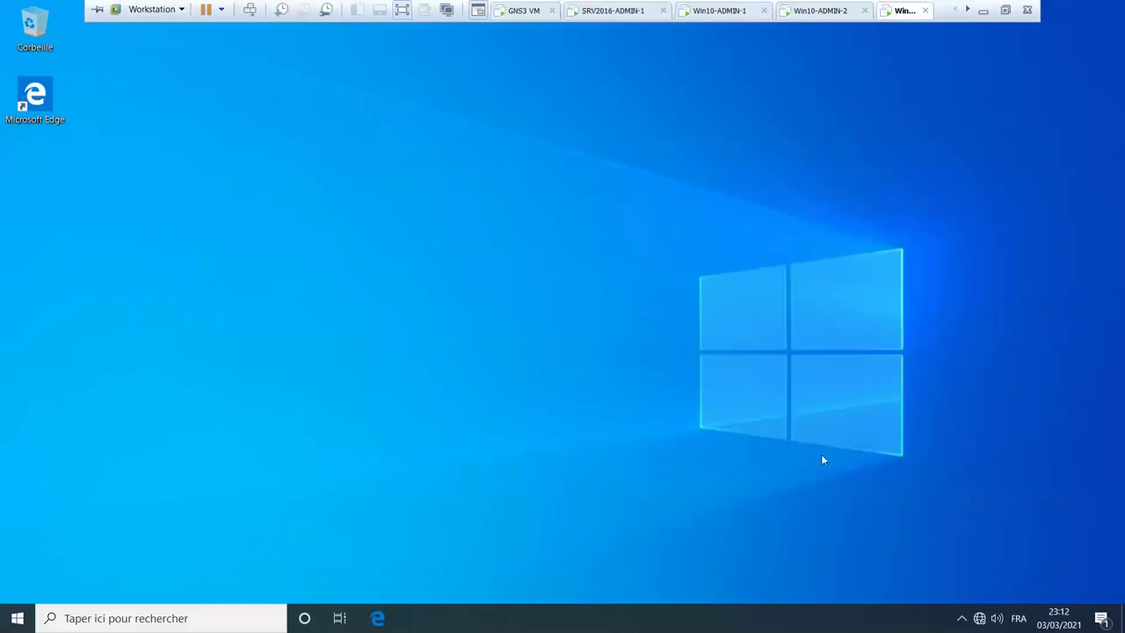
right_click(982, 624)
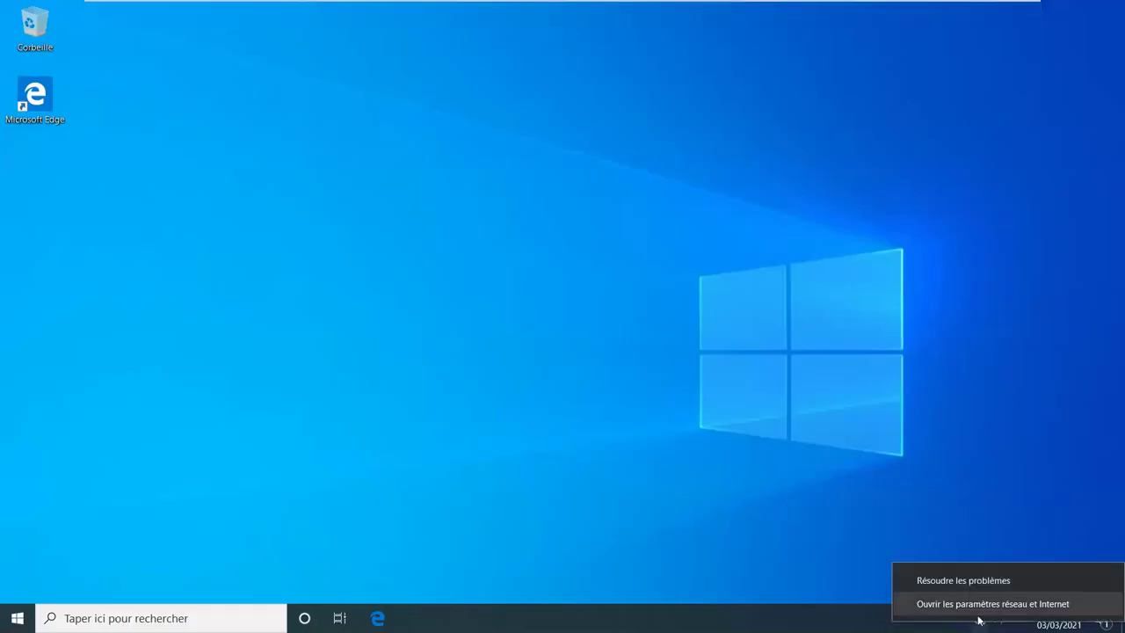
click(978, 605)
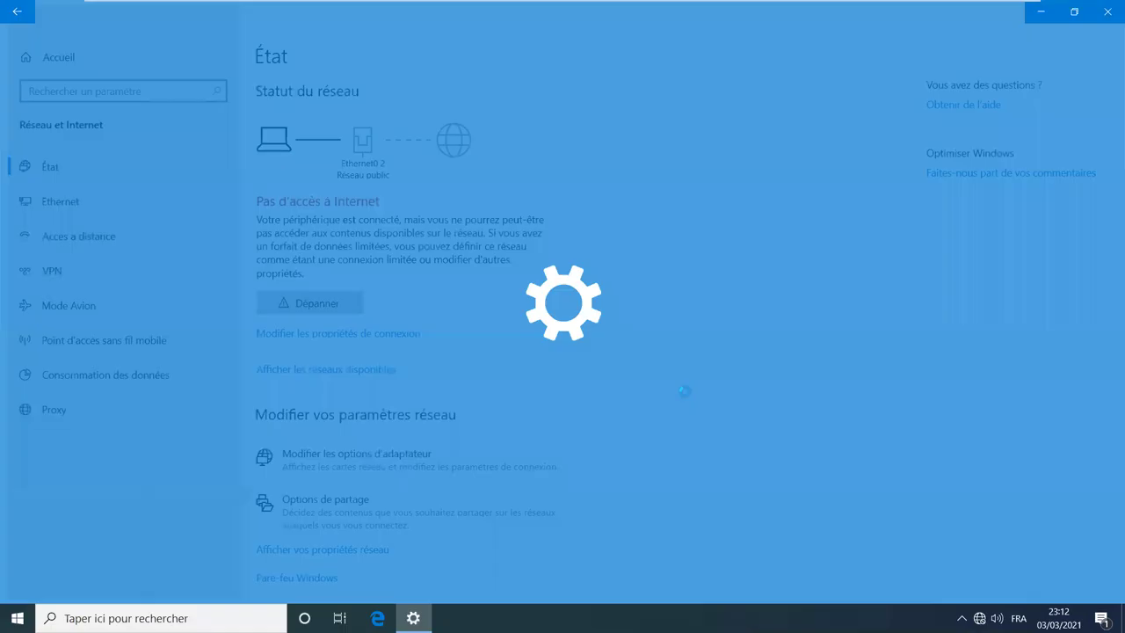
scroll(1123, 368, down, 1)
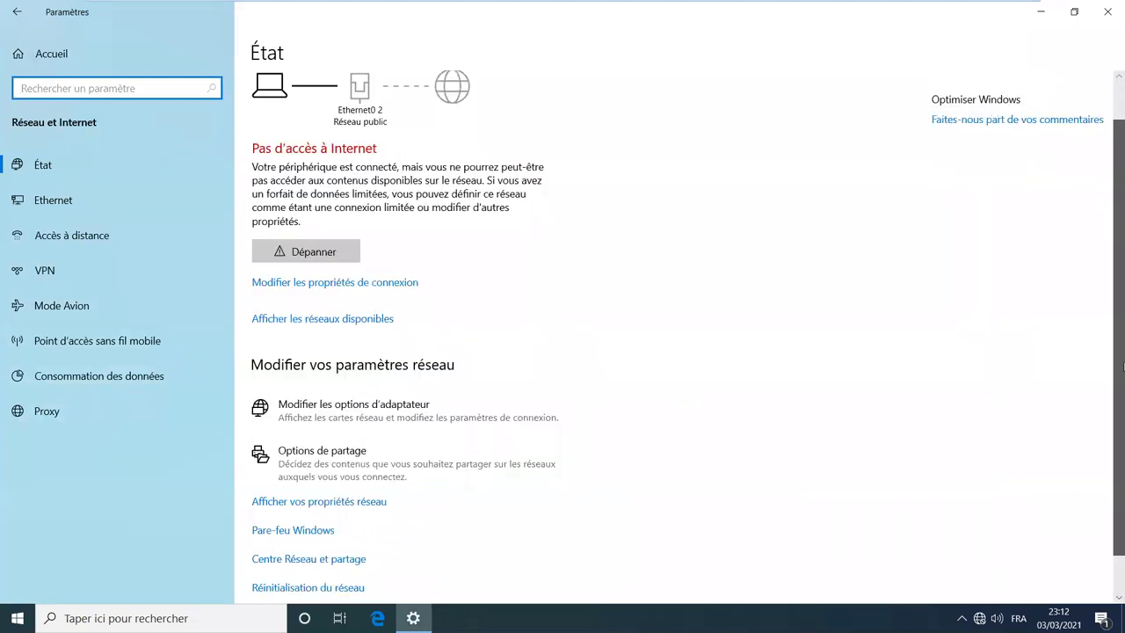
scroll(1123, 367, down, 1)
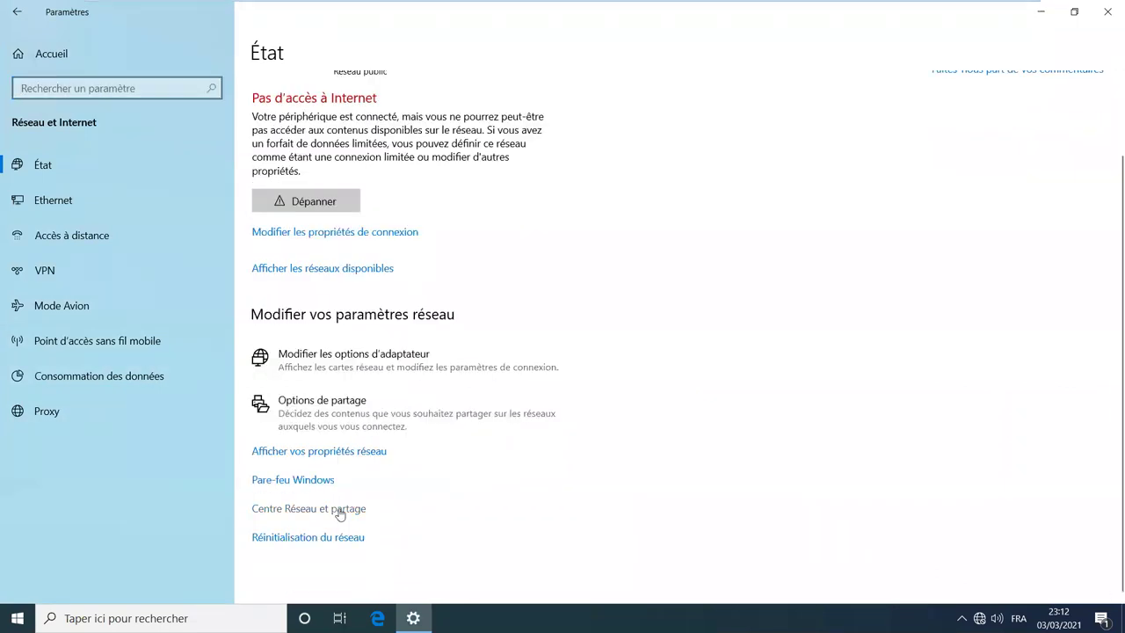
click(339, 513)
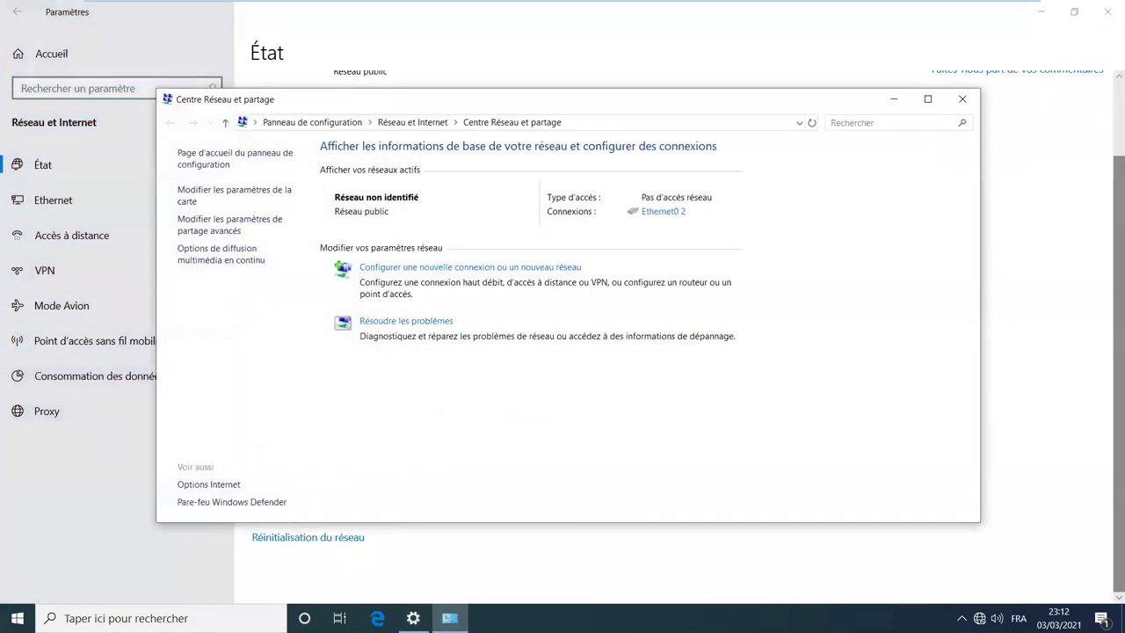
click(671, 212)
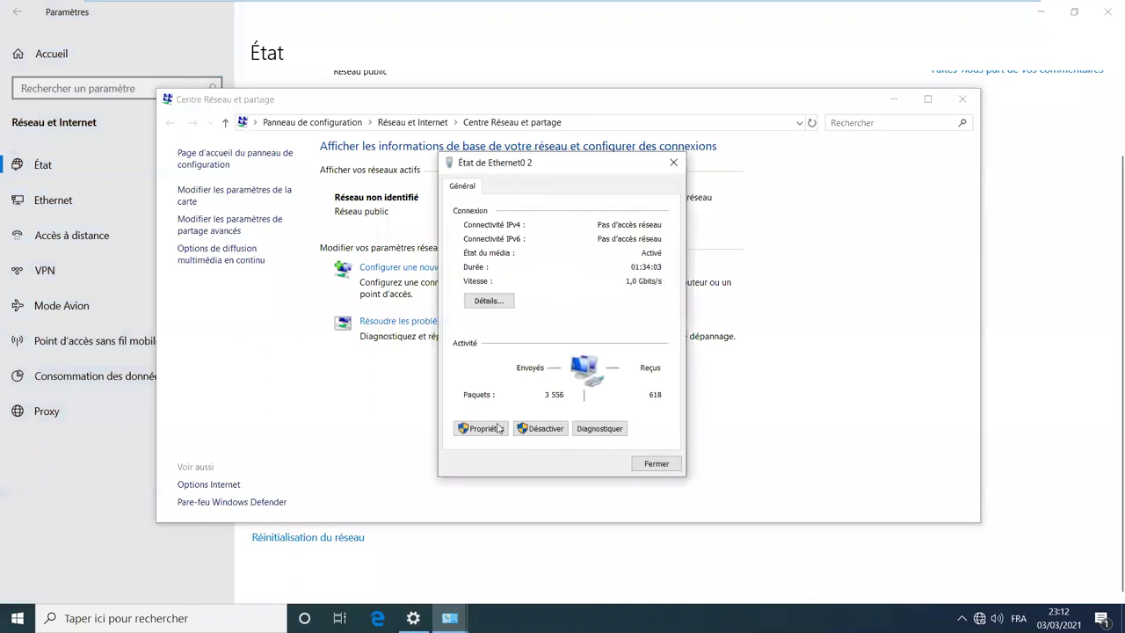
click(484, 430)
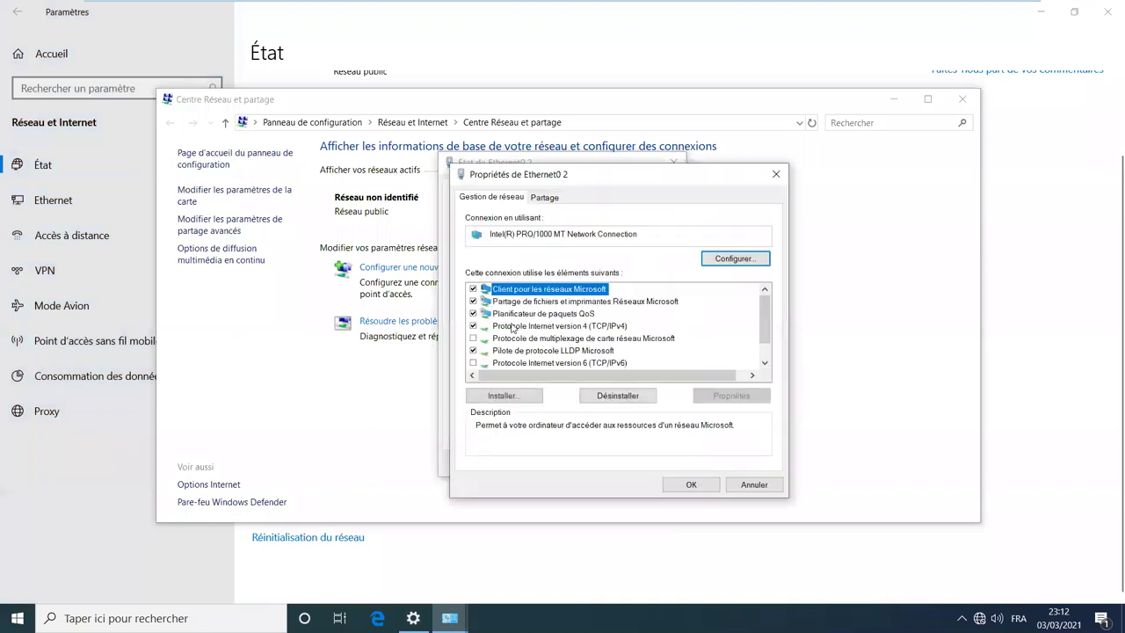
double_click(584, 327)
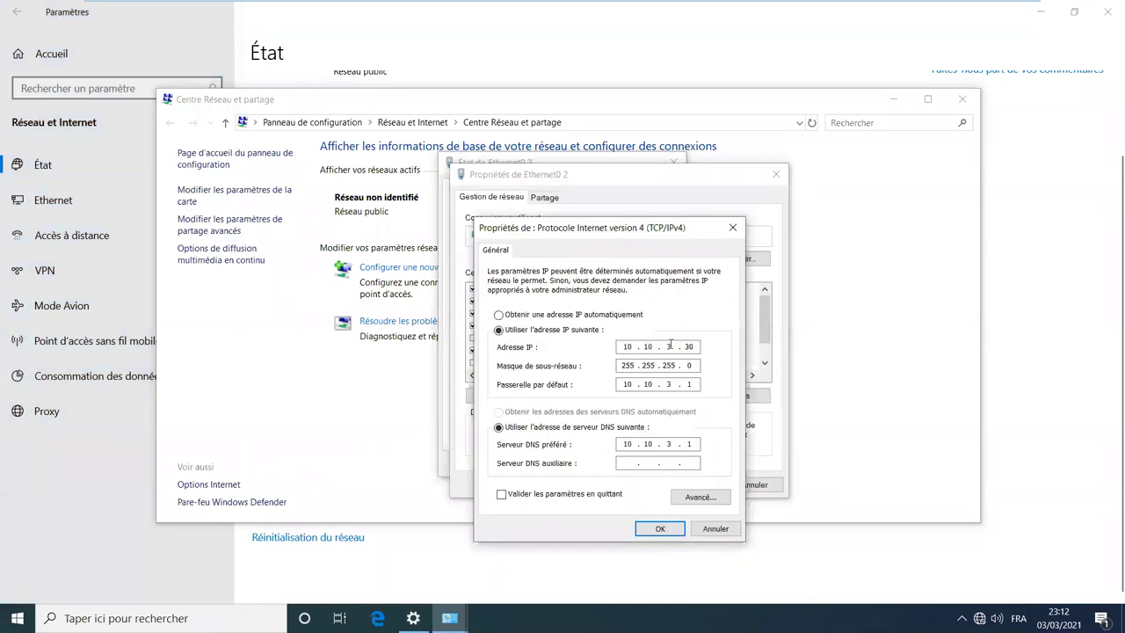
Set the static IP address of Ethernet0 2 to 192.168.200.30
click(670, 346)
key(BackSpace)
key(BackSpace)
key(BackSpace)
key(BackSpace)
key(BackSpace)
text(192 . 168 . 200)
key(Tab)
key(Tab)
key(Tab)
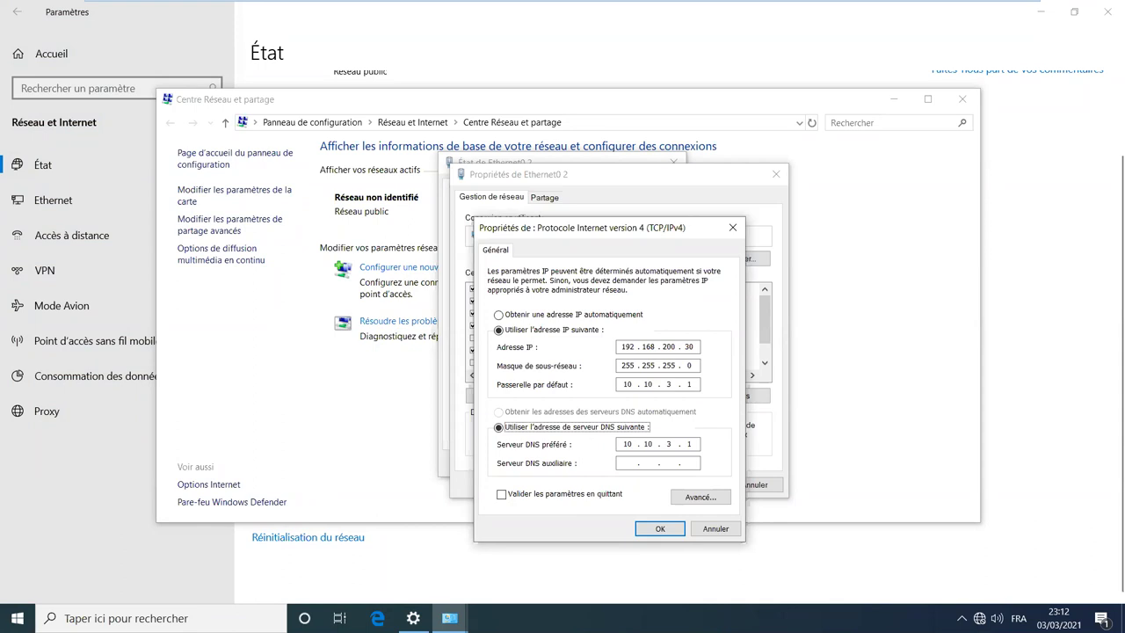
Set the default gateway to 192.168.200.1 and the preferred DNS server to 192.168.1.254
click(640, 388)
text(192.168.1)
text(200)
key(Tab)
key(Tab)
text(192 . 16)
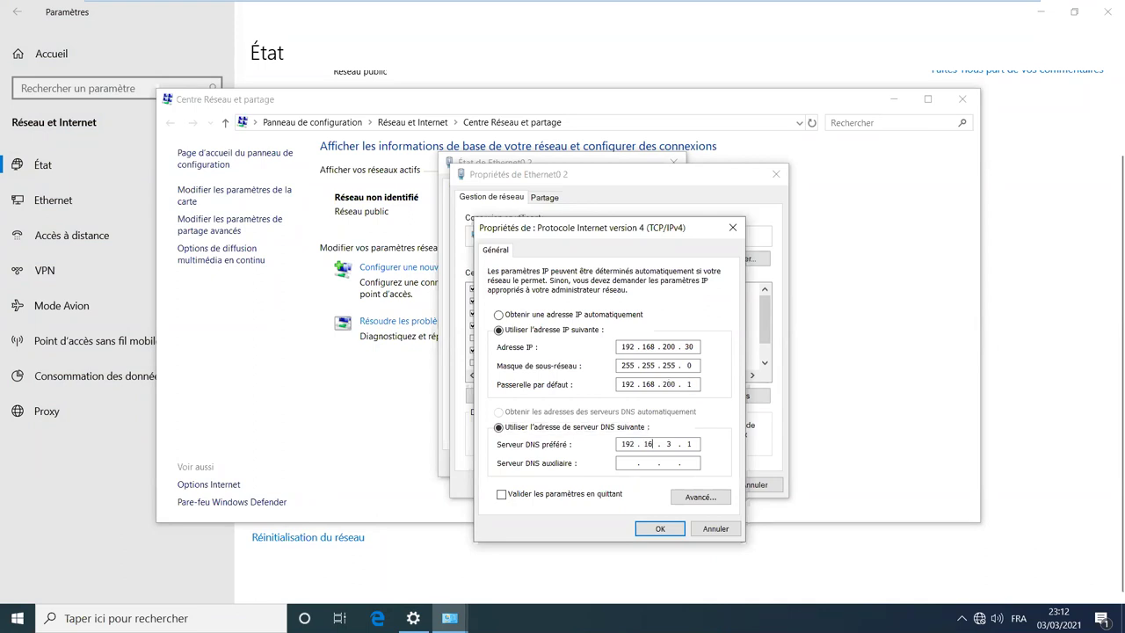
text(8 . 1 . 254)
click(658, 529)
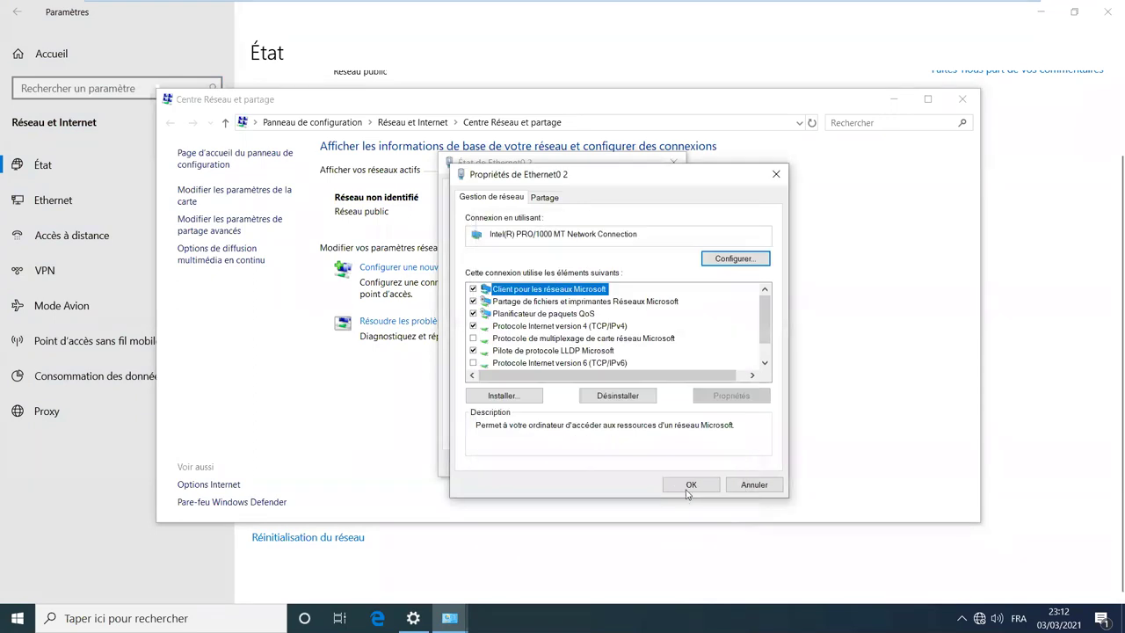
Apply the adapter settings, allow other PCs on the network to discover this one, and close the network settings windows
click(690, 486)
click(659, 466)
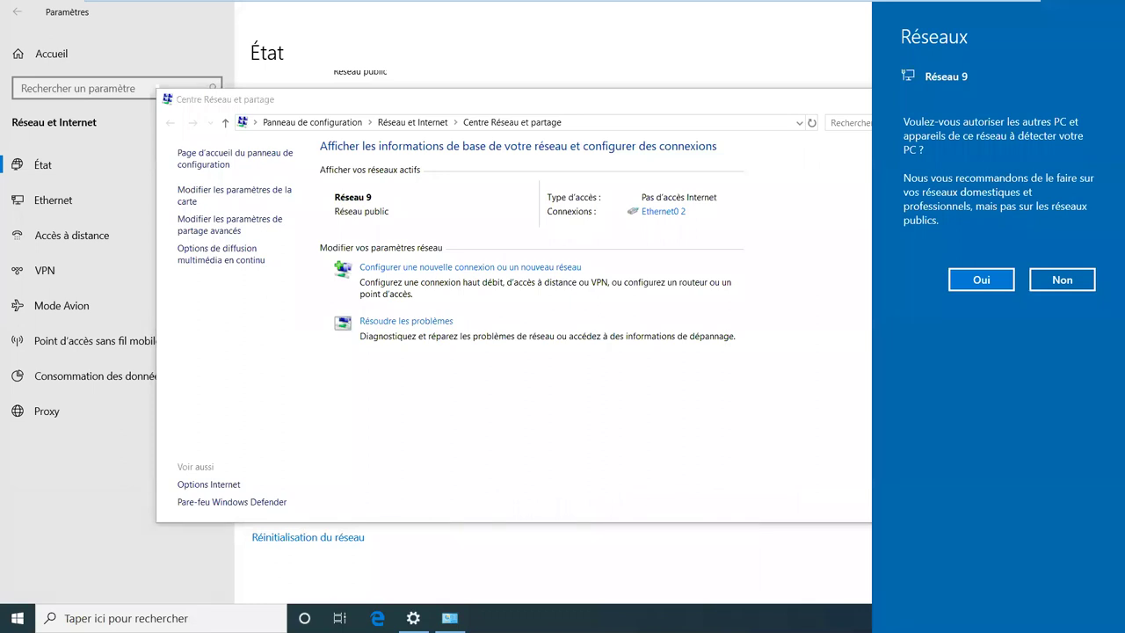
click(980, 277)
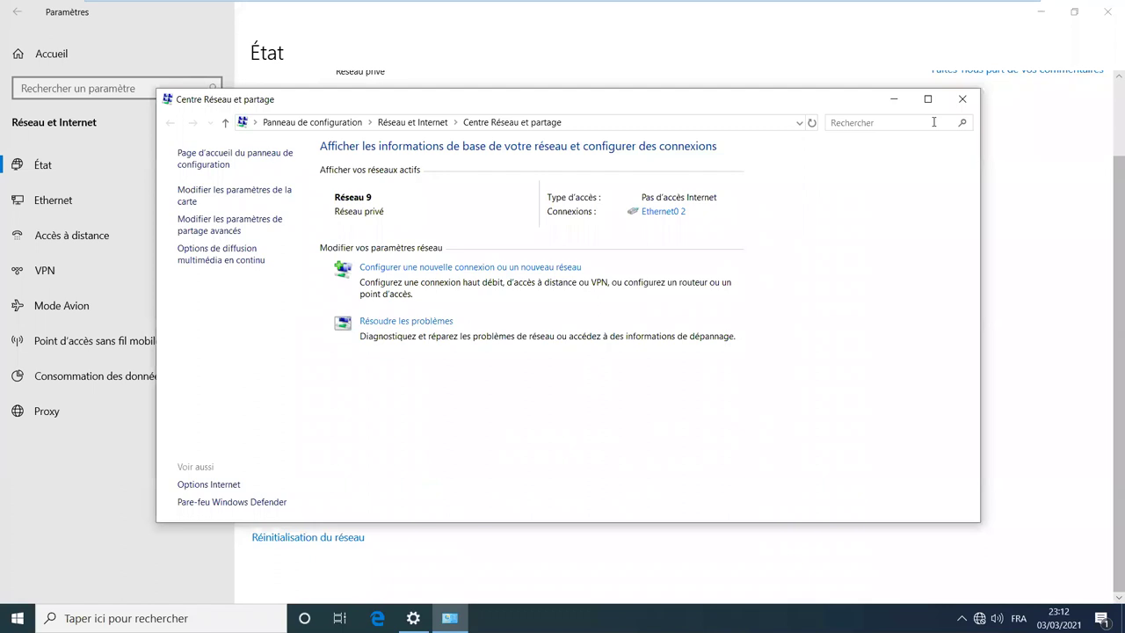
click(963, 98)
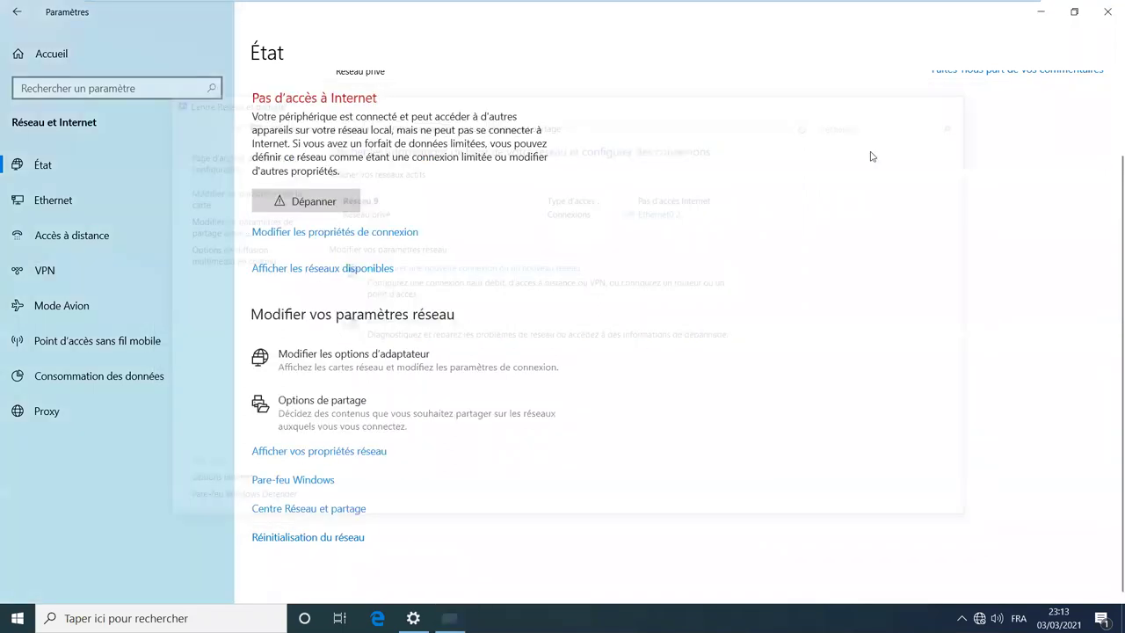
click(1109, 12)
Switch to the SRV2016-ADMIN-1 virtual machine, close its open windows and cancel the unexpected-shutdown dialog
mouse_move(538, 12)
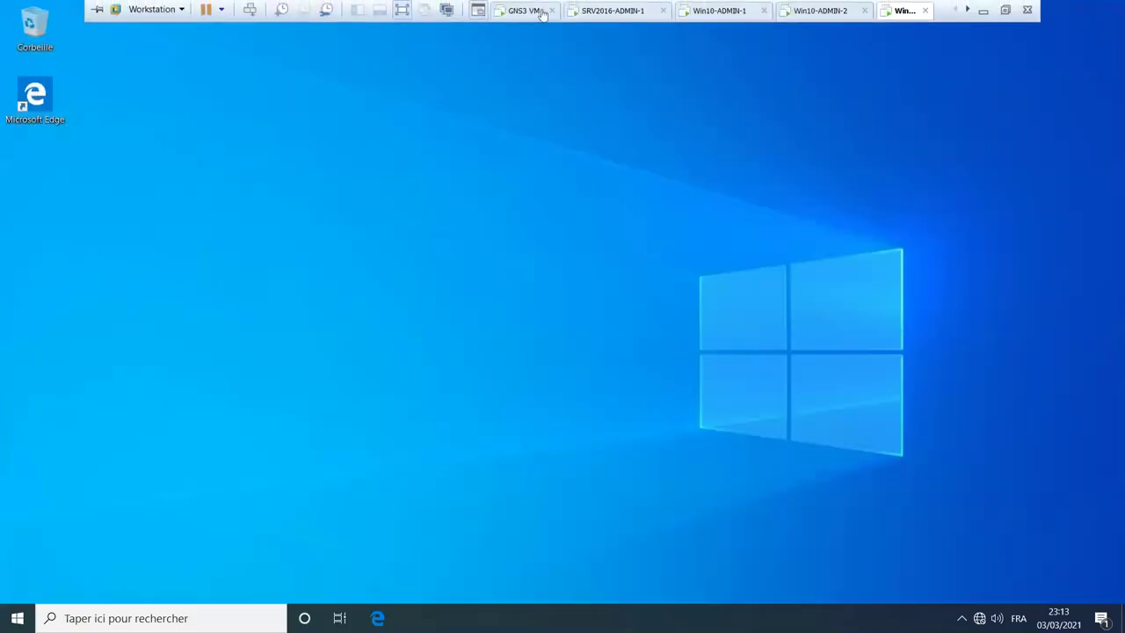
click(606, 10)
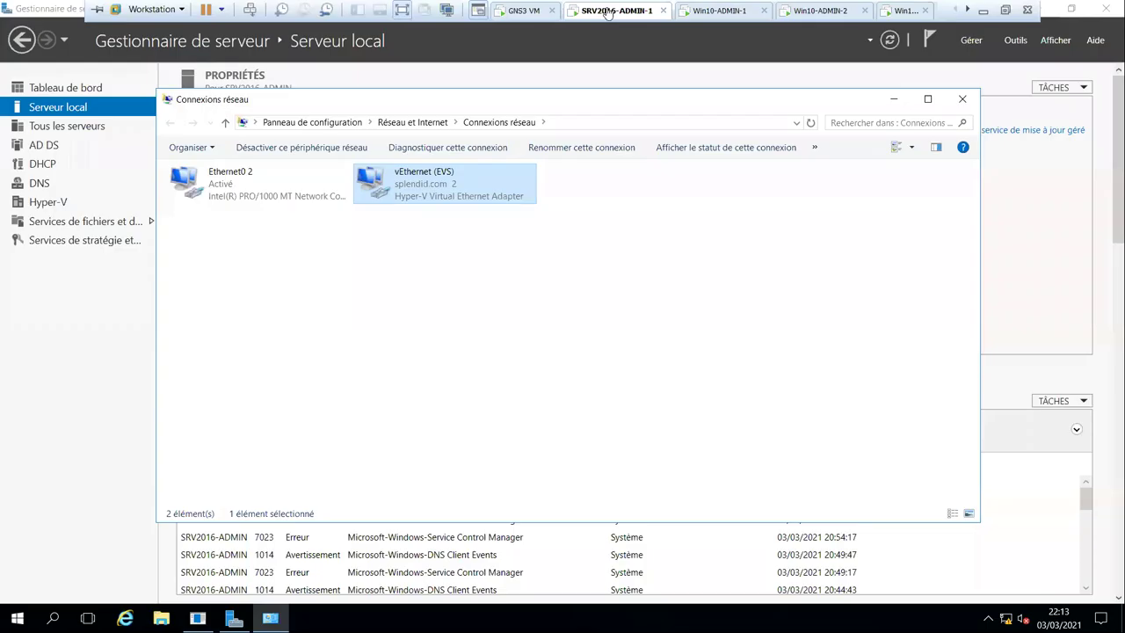
click(963, 99)
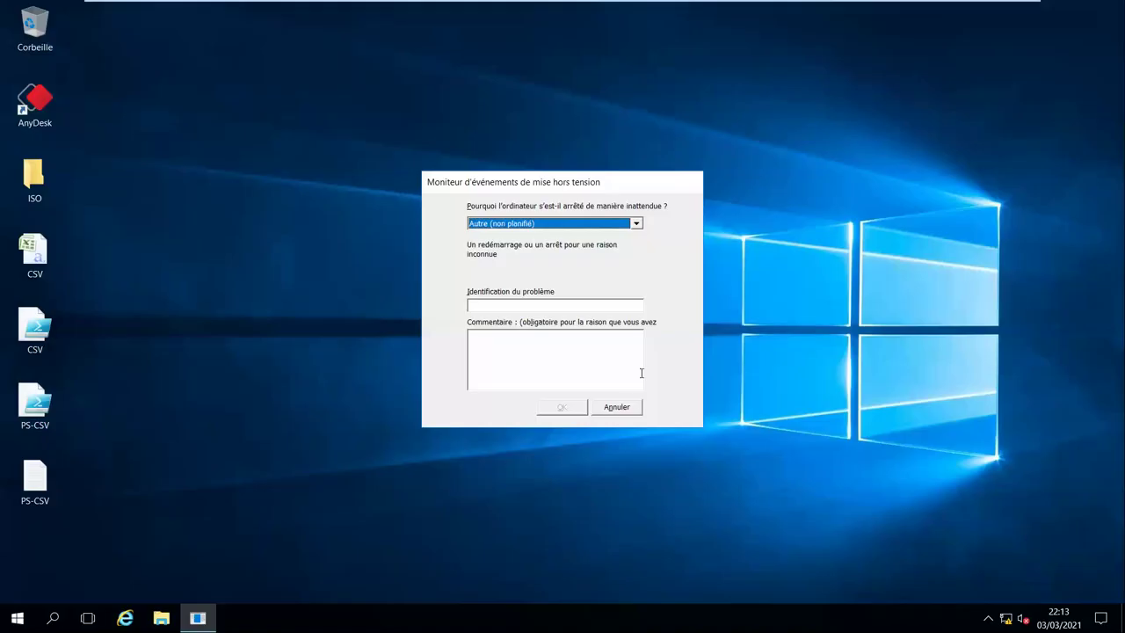
click(629, 407)
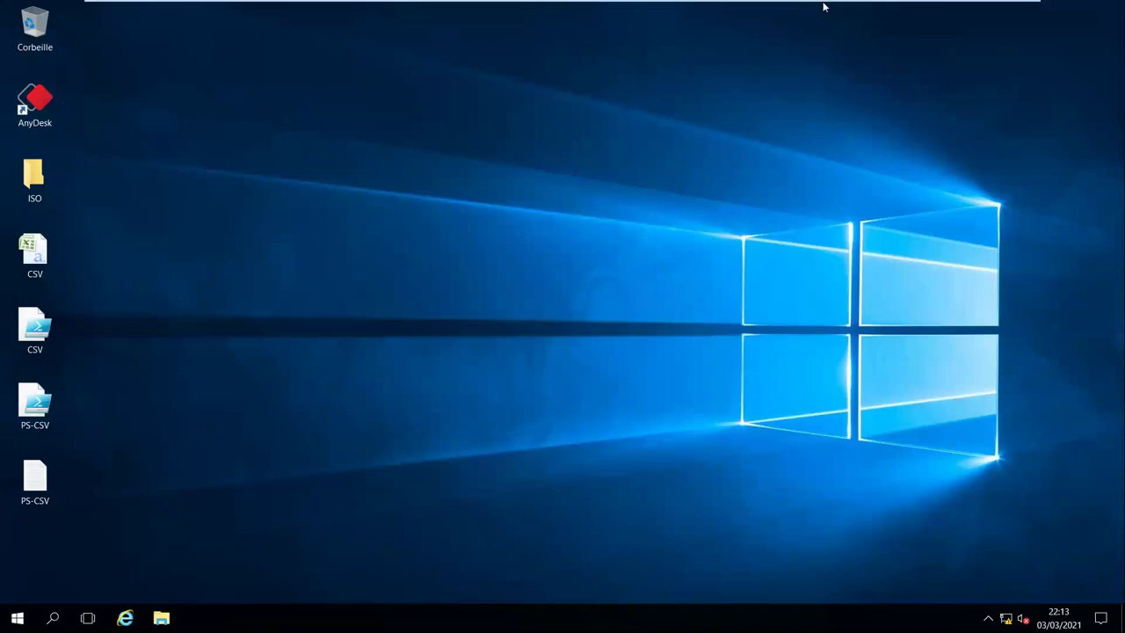
Open a command prompt on the server and ping 192.168.1.10
mouse_move(710, 3)
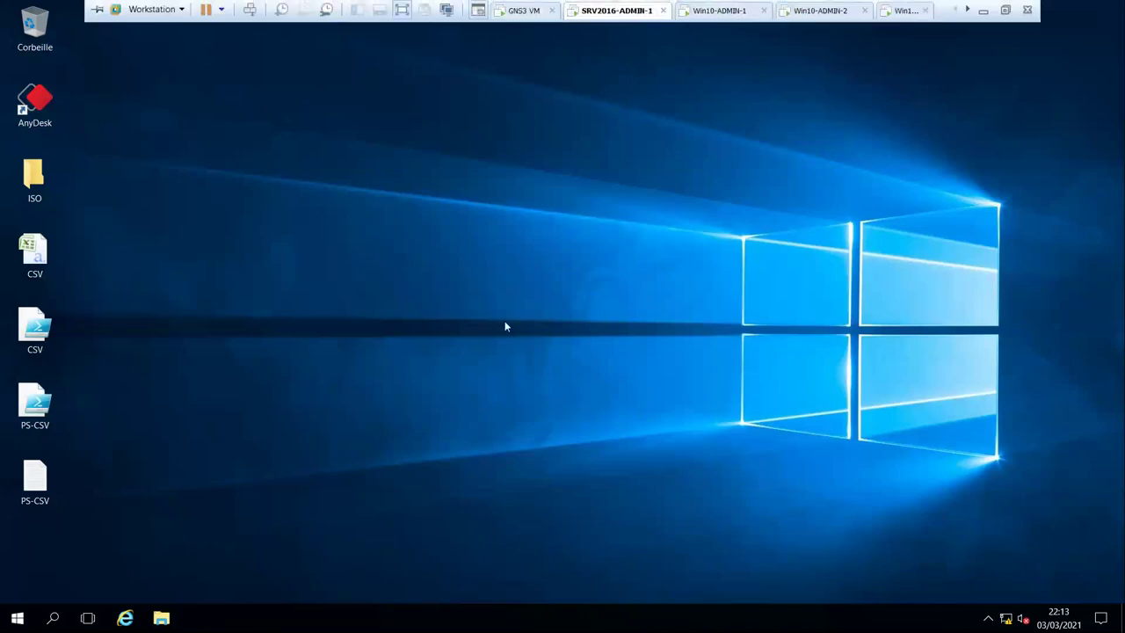
key(super+r)
key(End)
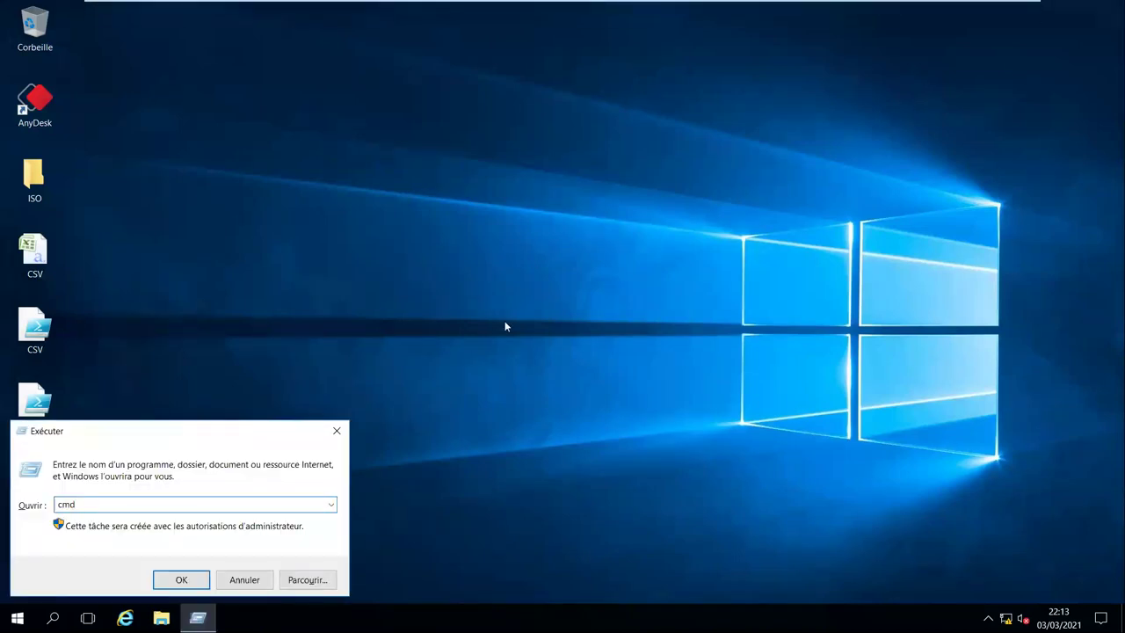
key(Return)
text(ping )
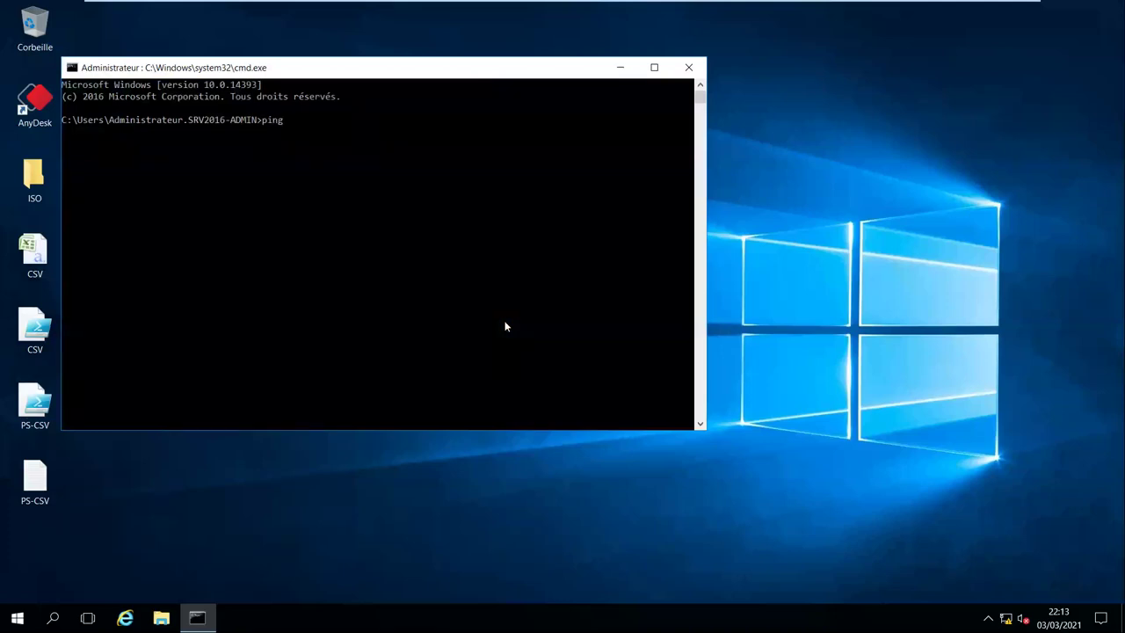
text(192.168.1.10)
key(Return)
On Win10-ADMIN-1, turn off the Windows Defender firewall for domain networks and close the Control Panel
mouse_move(615, 4)
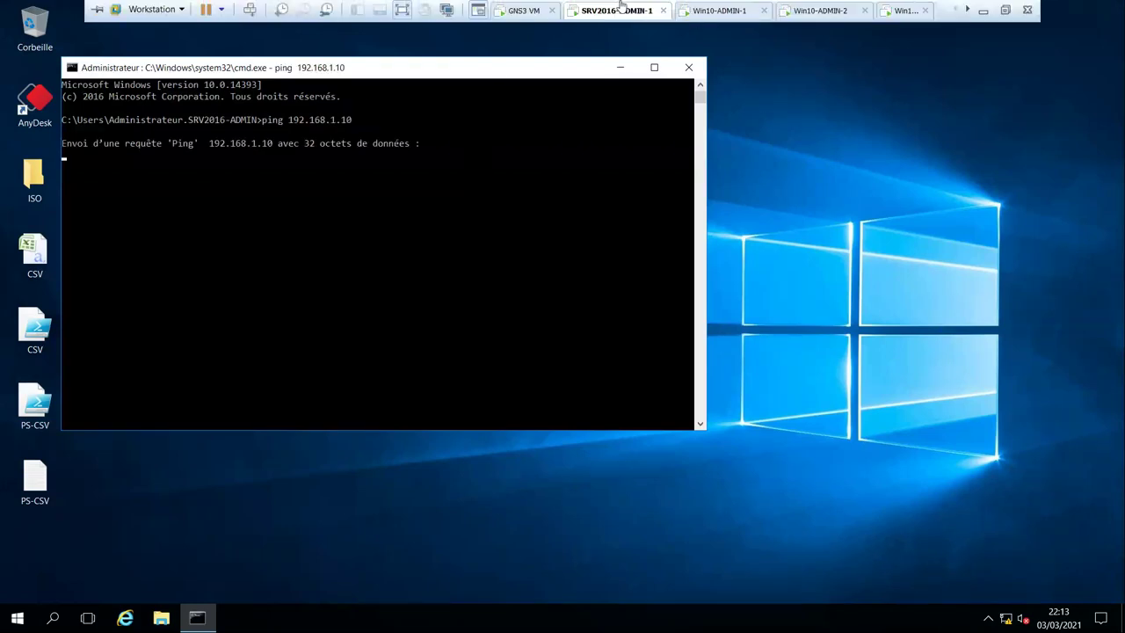
click(714, 11)
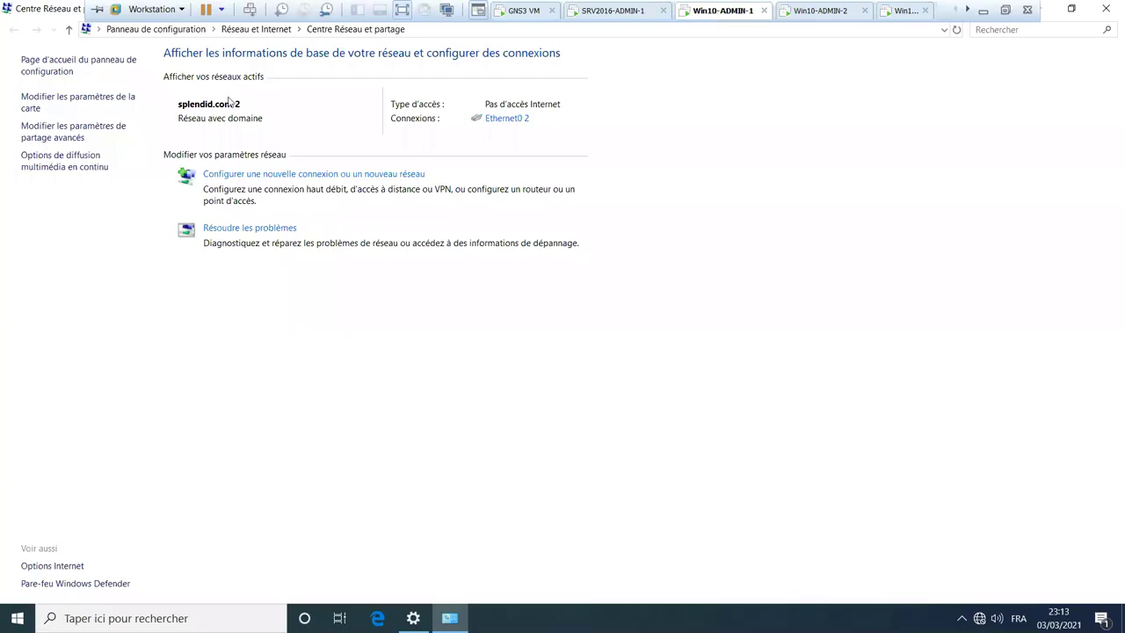
click(180, 31)
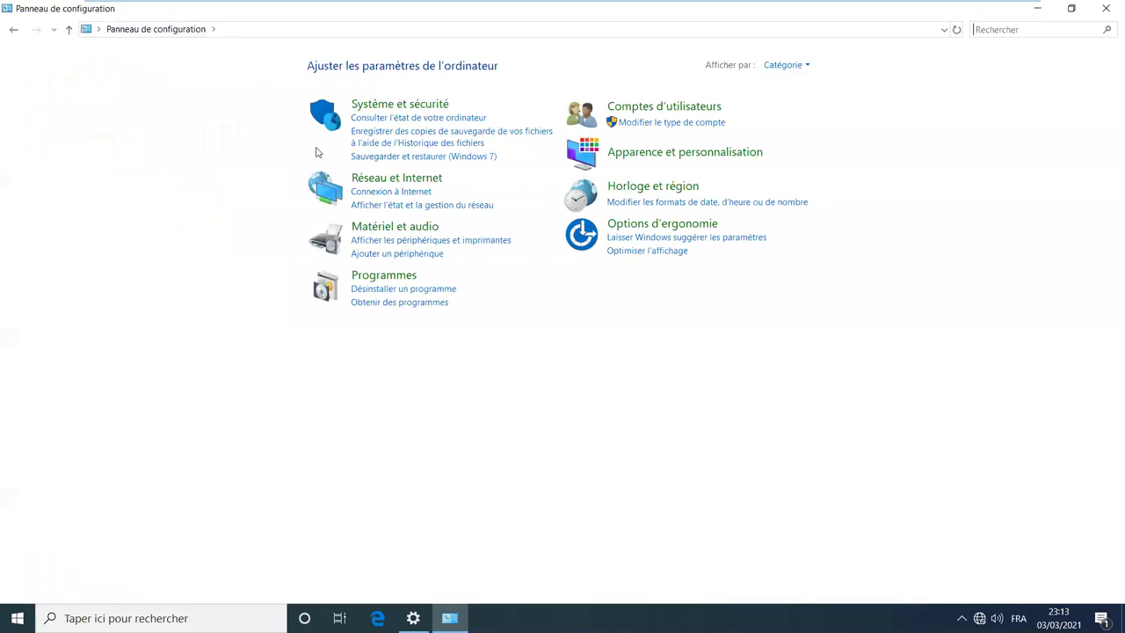
click(369, 105)
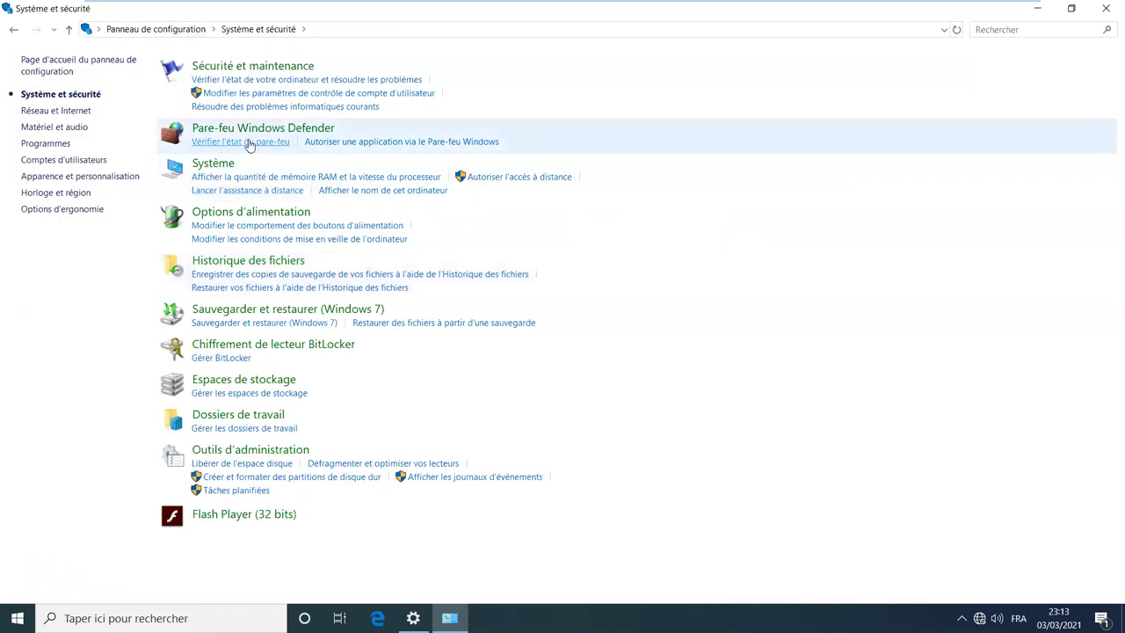
click(248, 129)
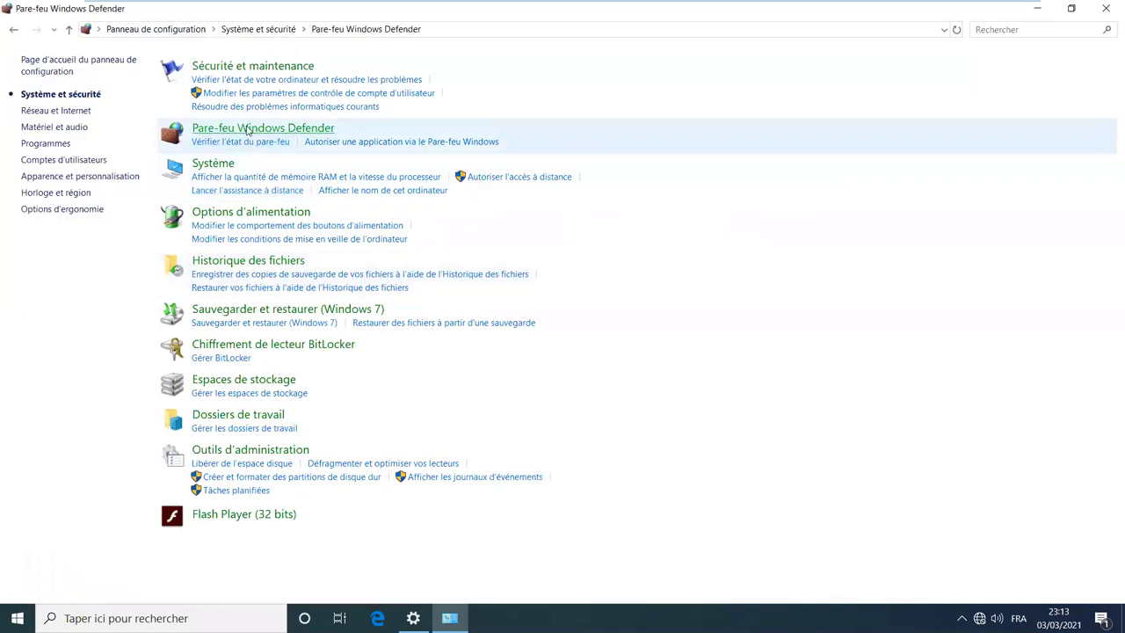
click(72, 175)
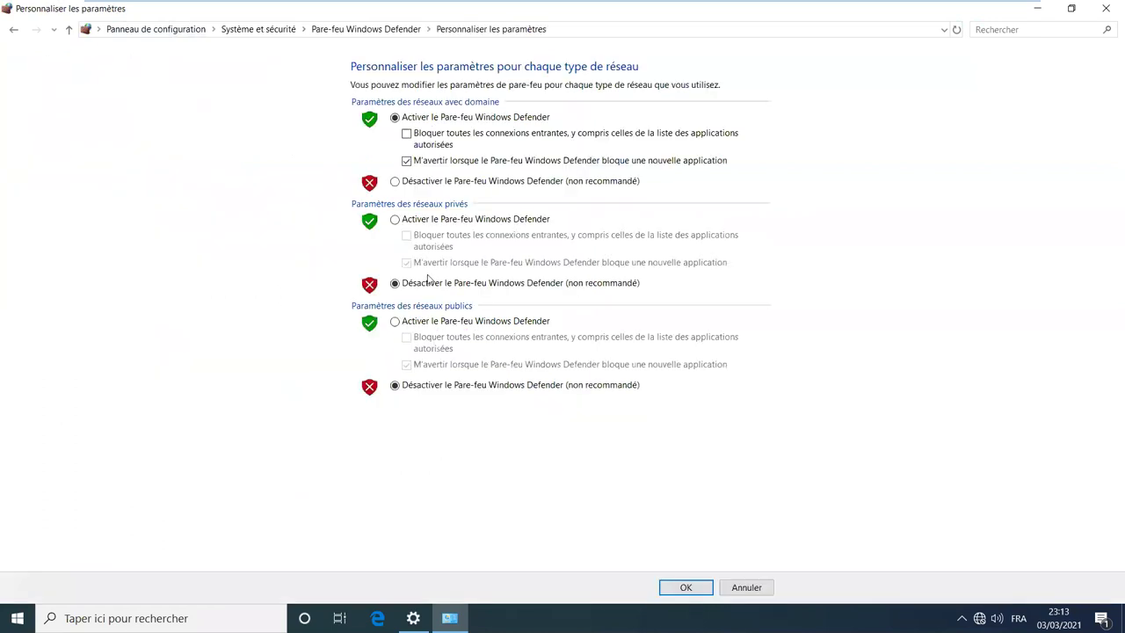
click(424, 185)
click(684, 586)
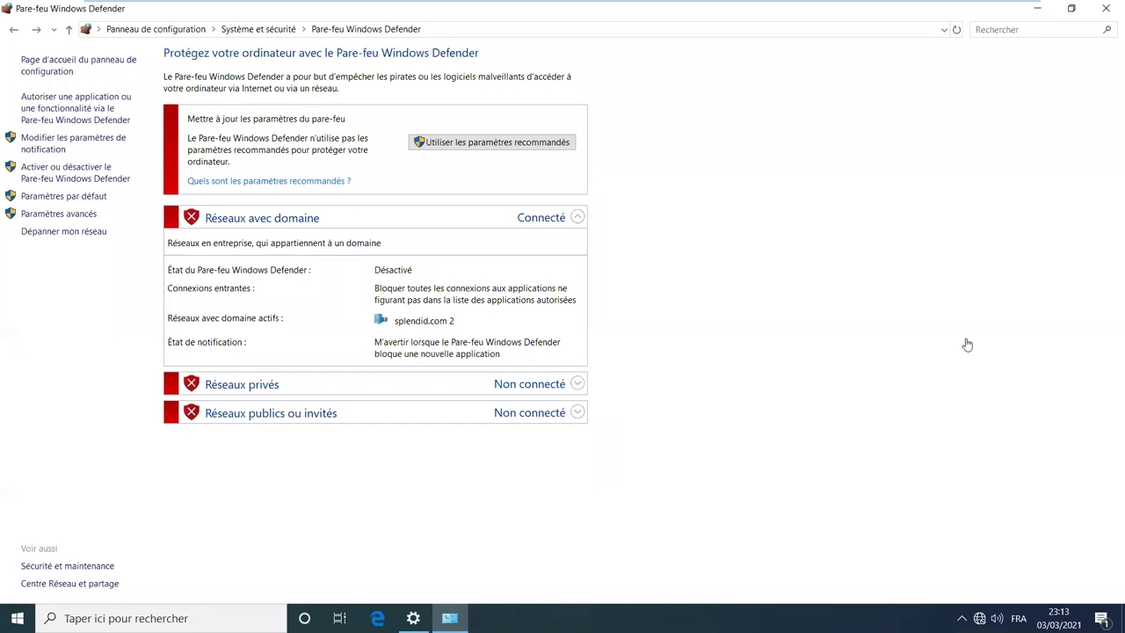
click(1113, 12)
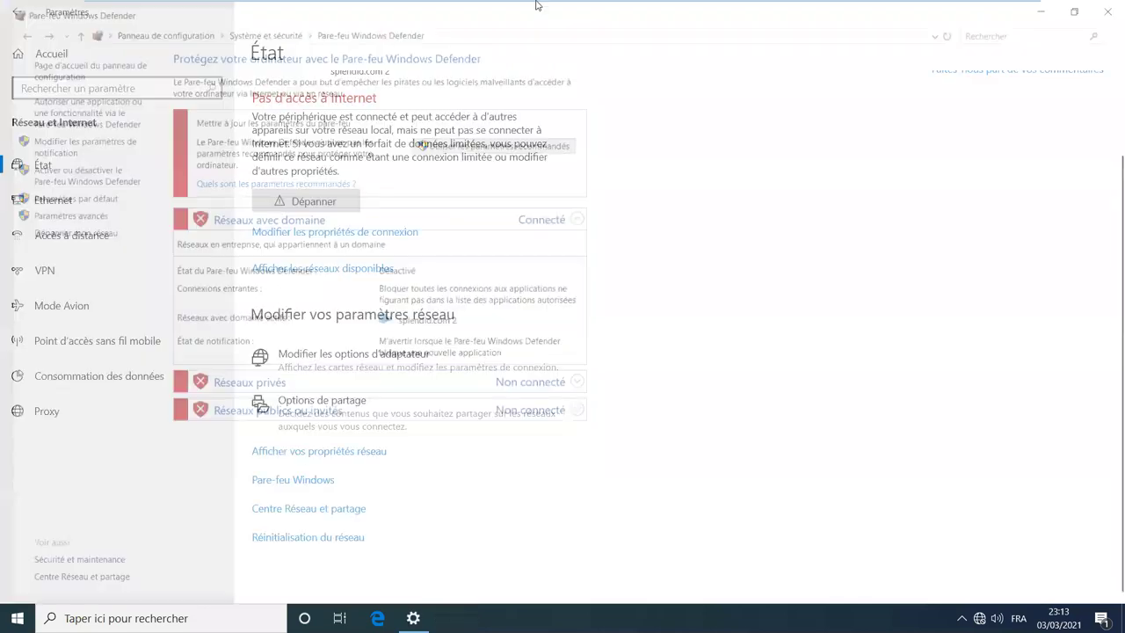
Return to SRV2016-ADMIN-1, repeat the ping to 192.168.1.10, and ping 192.168.100.10
click(597, 9)
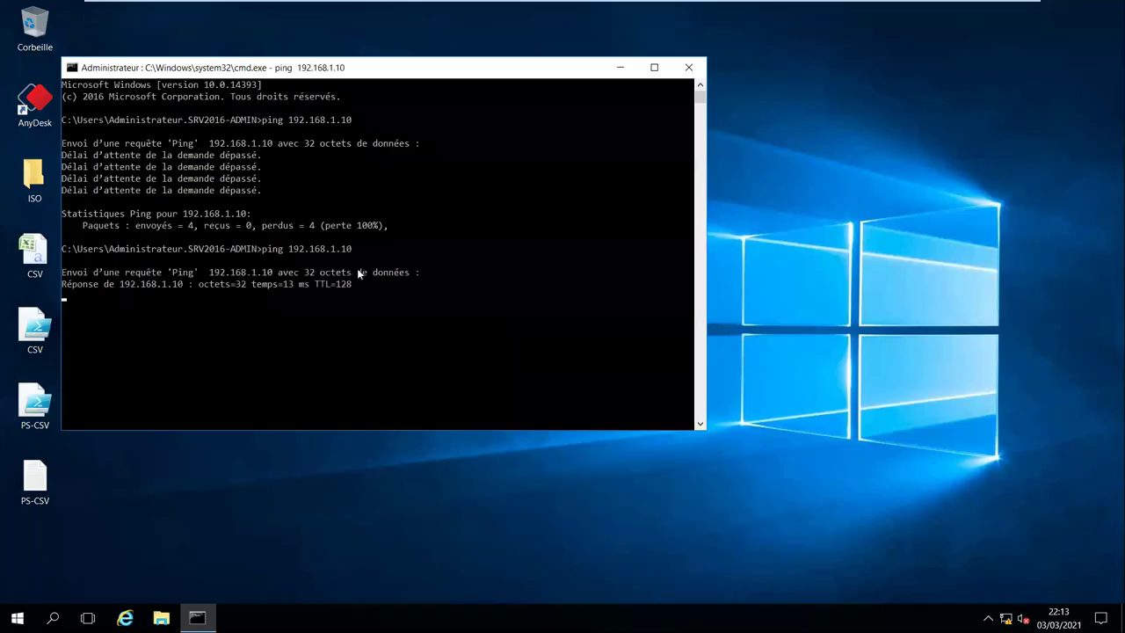
mouse_move(716, 6)
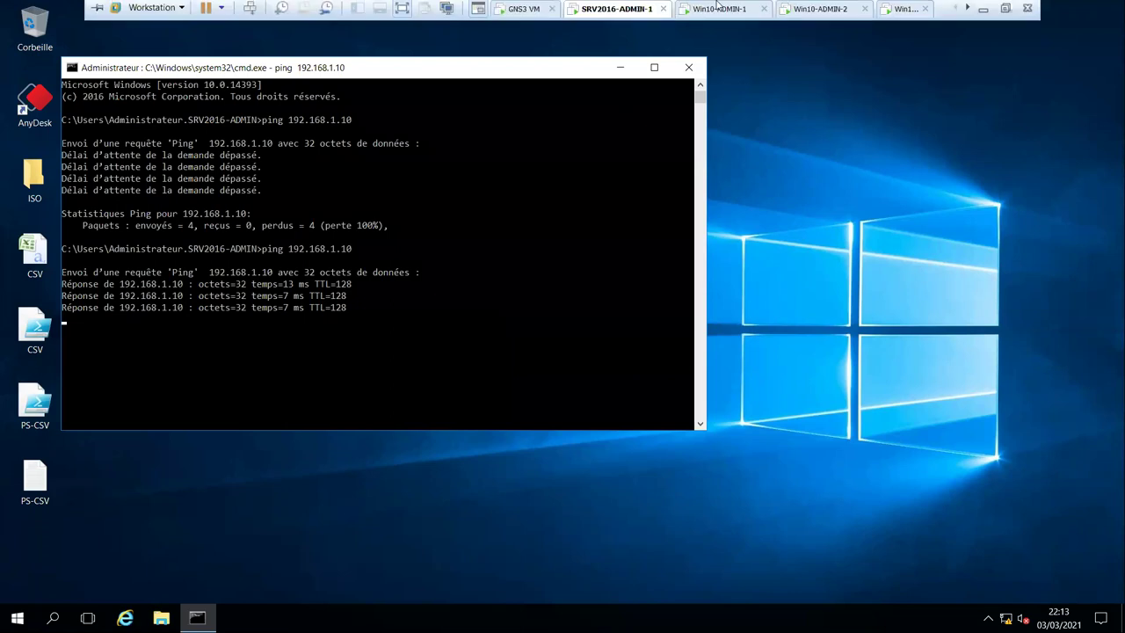
key(Up)
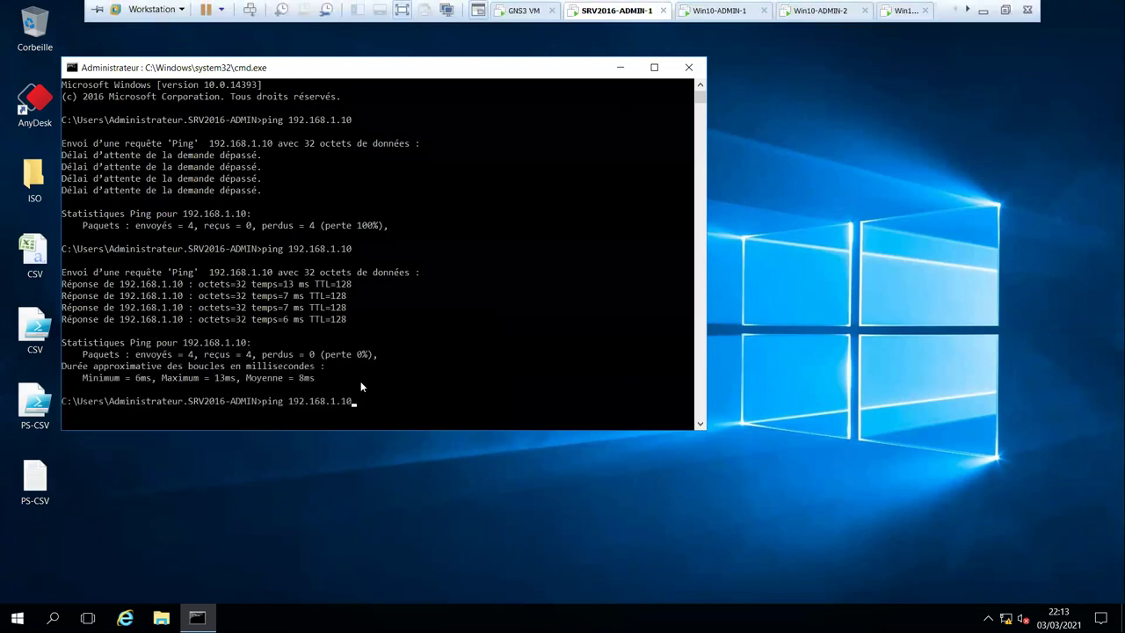
key(BackSpace)
key(BackSpace)
key(BackSpace)
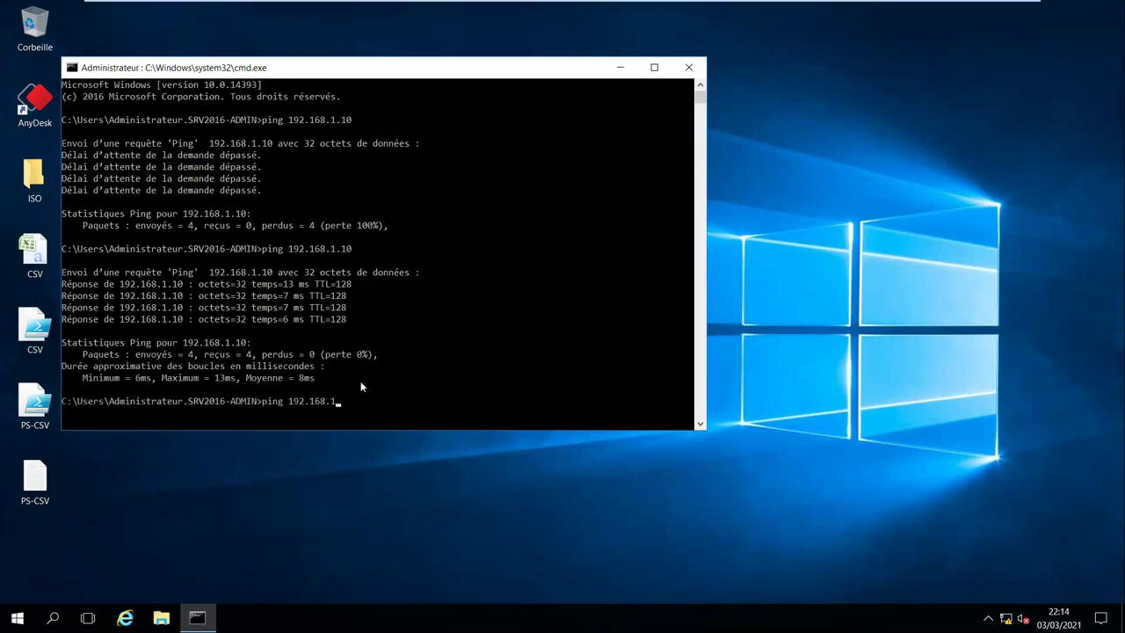
text(00.10)
key(Return)
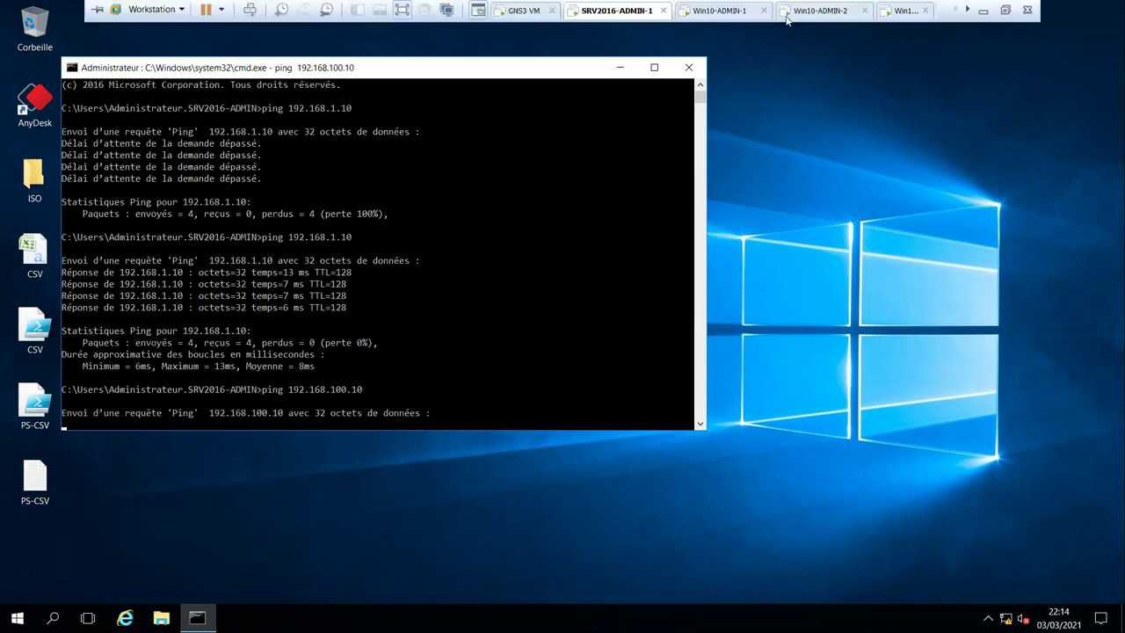
On Win10-ADMIN-2, turn off the Windows Defender firewall for domain networks and close the firewall window
click(789, 12)
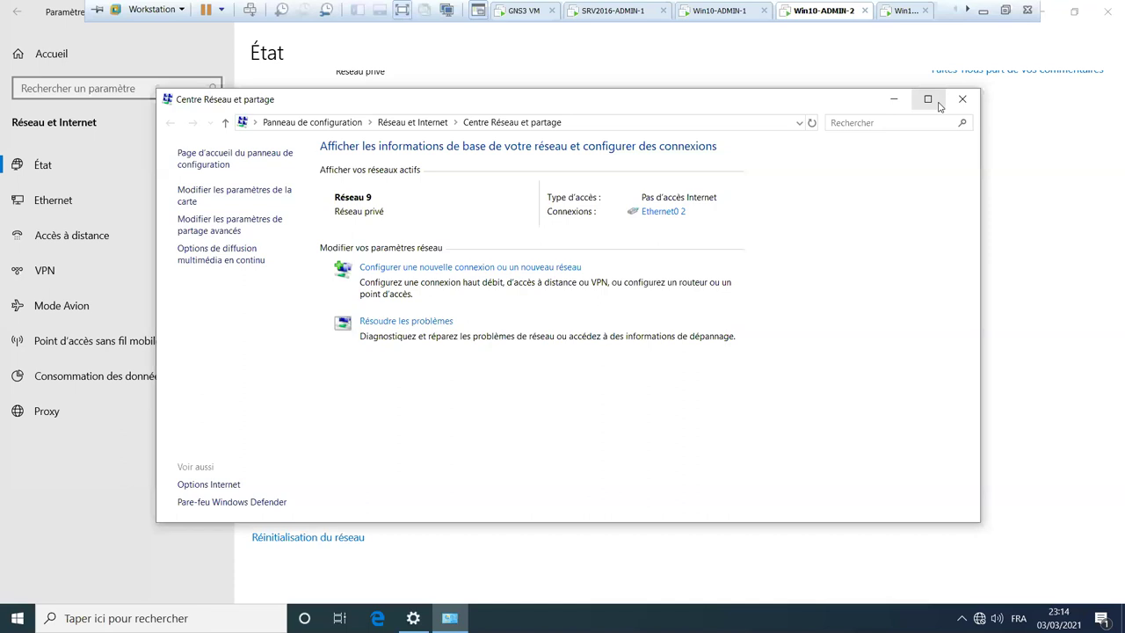
click(962, 100)
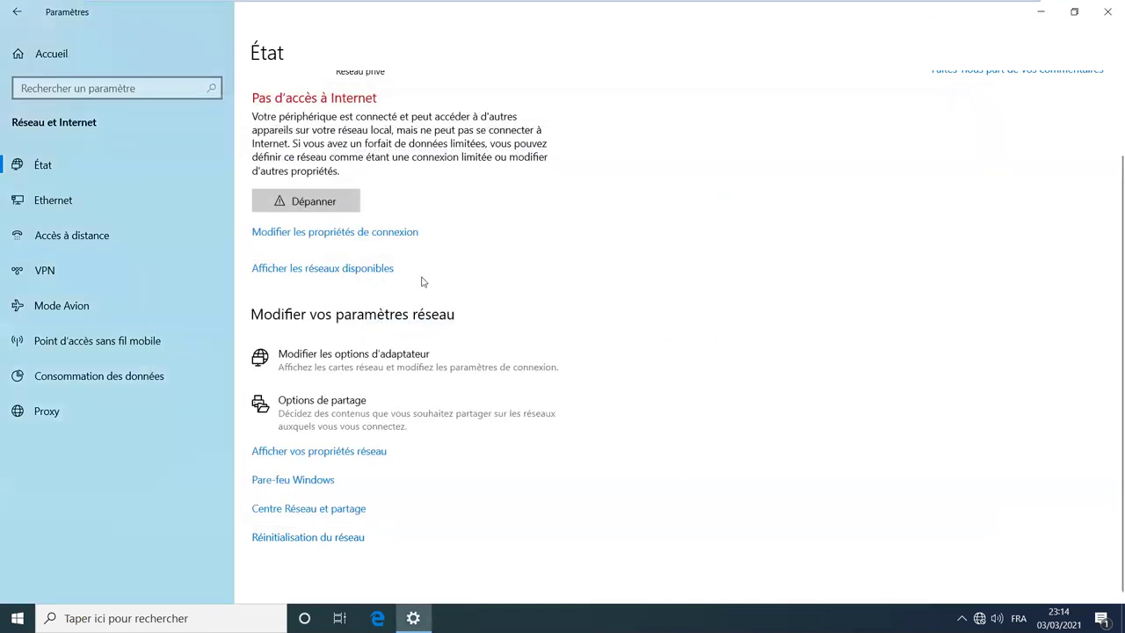
click(321, 510)
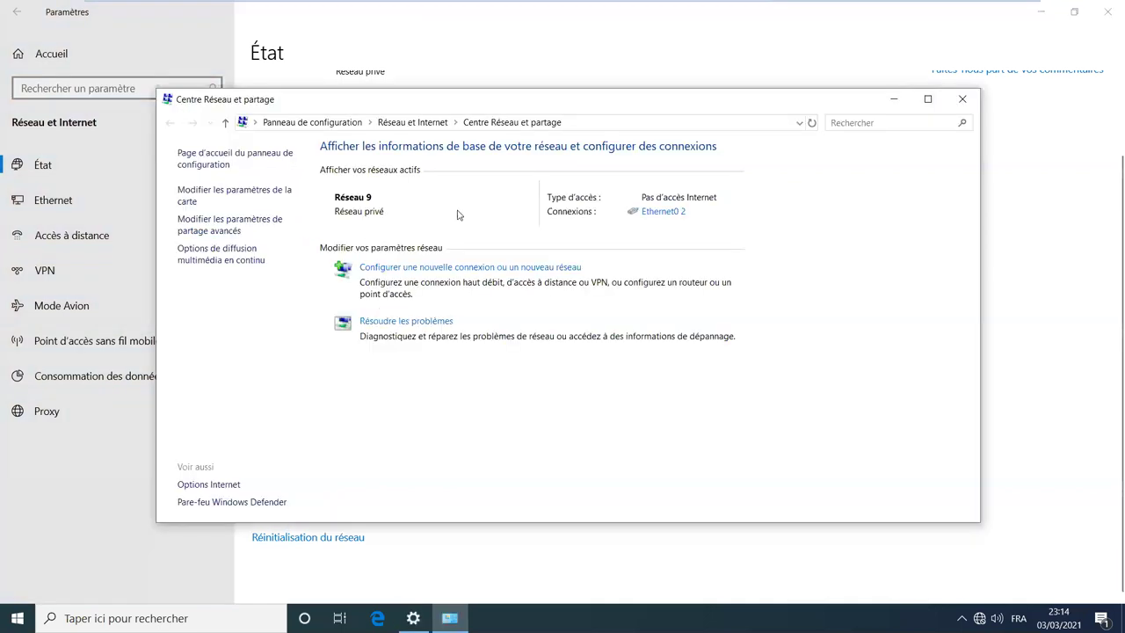
click(332, 126)
click(387, 197)
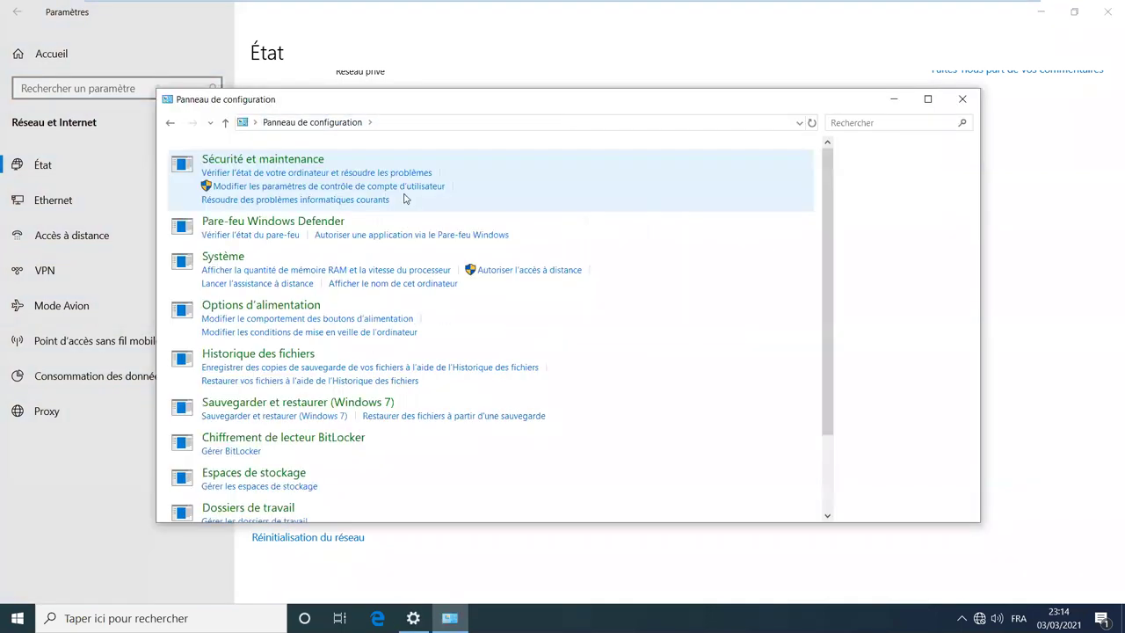
click(404, 223)
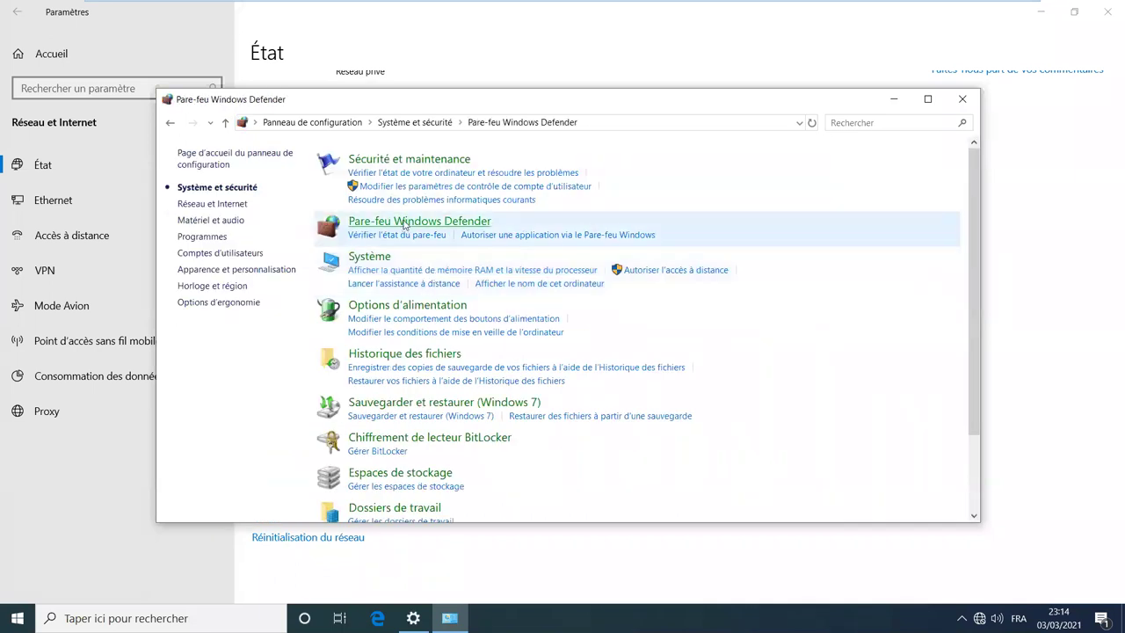
click(228, 264)
click(407, 280)
click(692, 507)
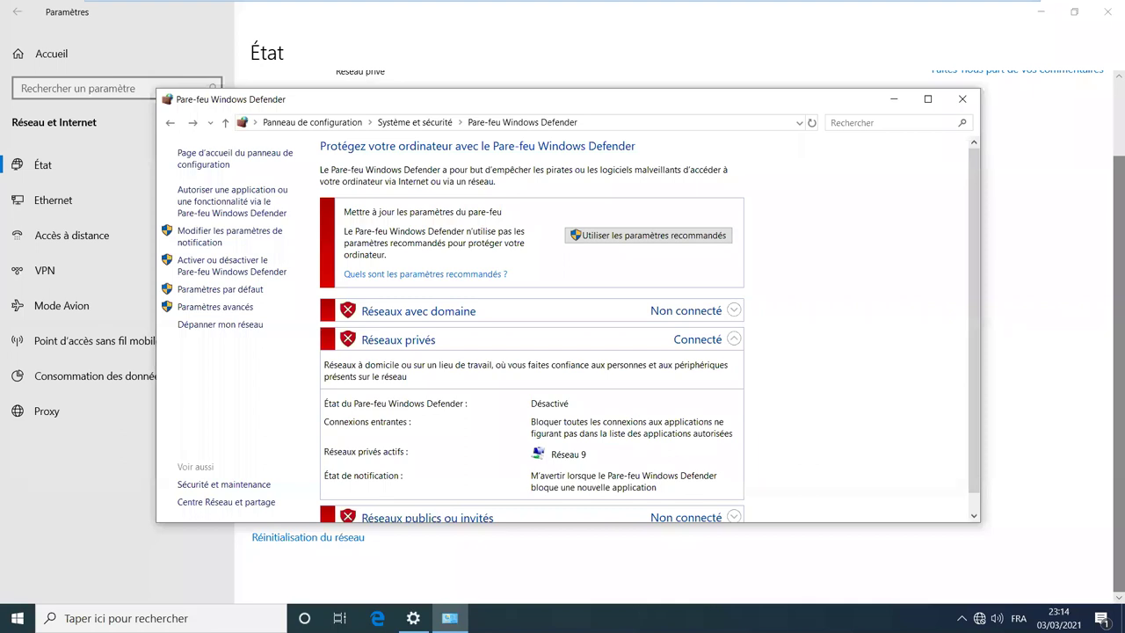
click(963, 106)
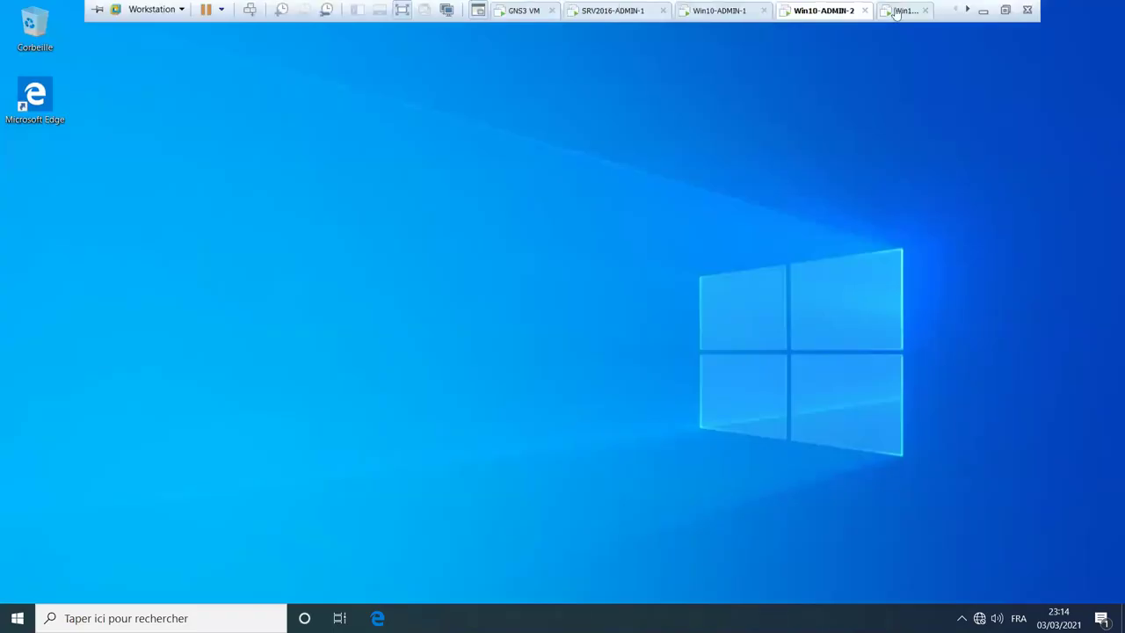
On Win10-ADMIN-3, turn off the Windows Defender firewall for domain networks, starting from its network settings, and close the firewall window
click(899, 11)
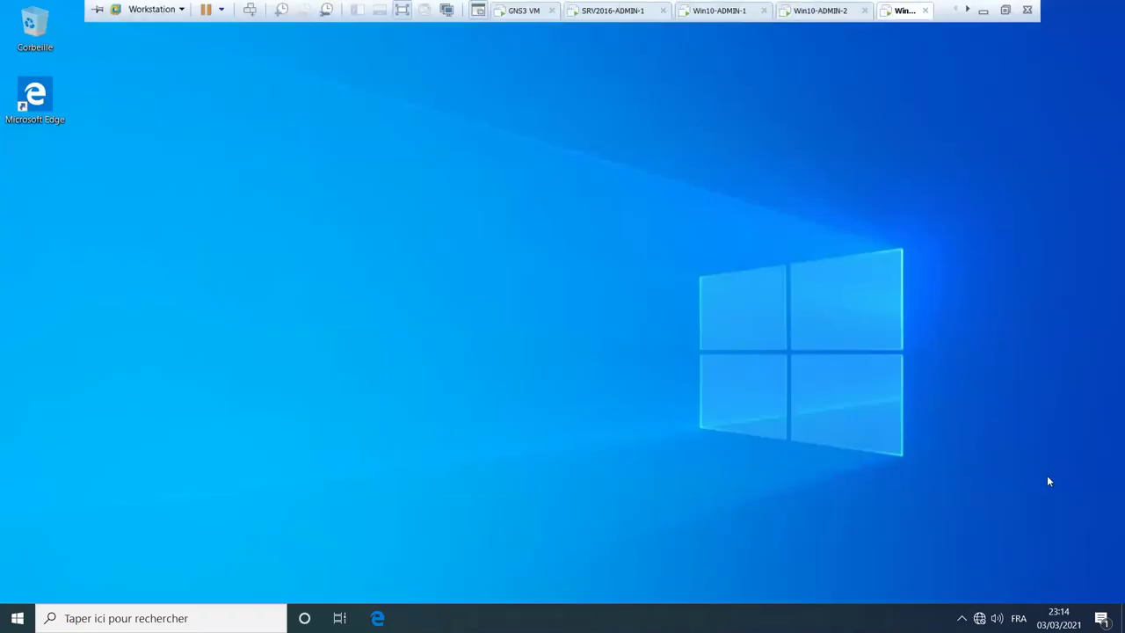
click(980, 619)
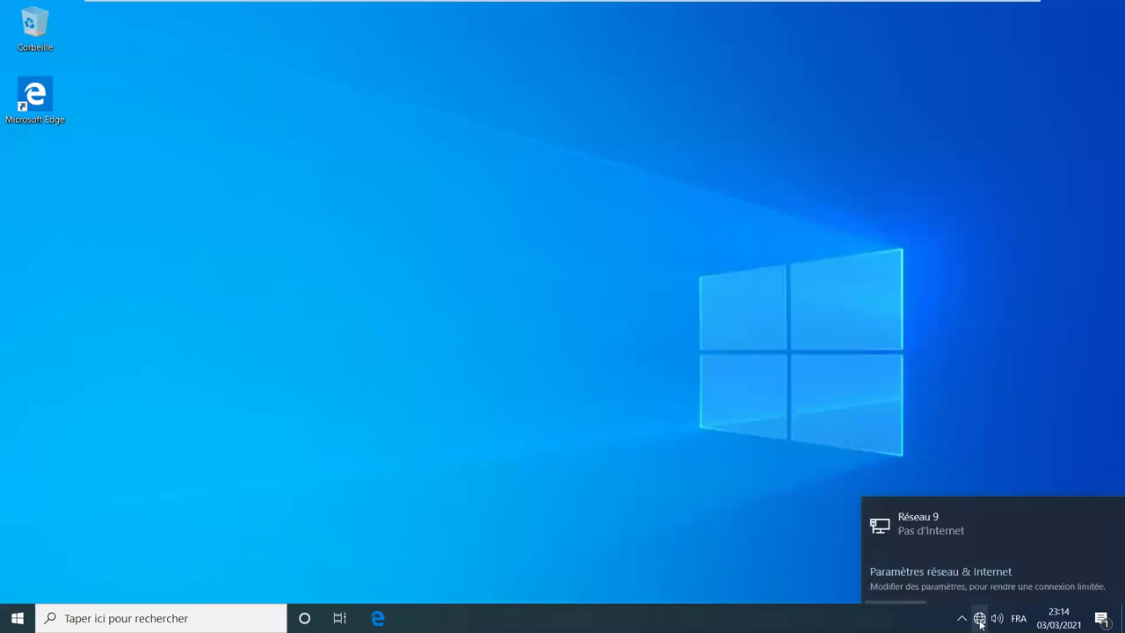
click(933, 528)
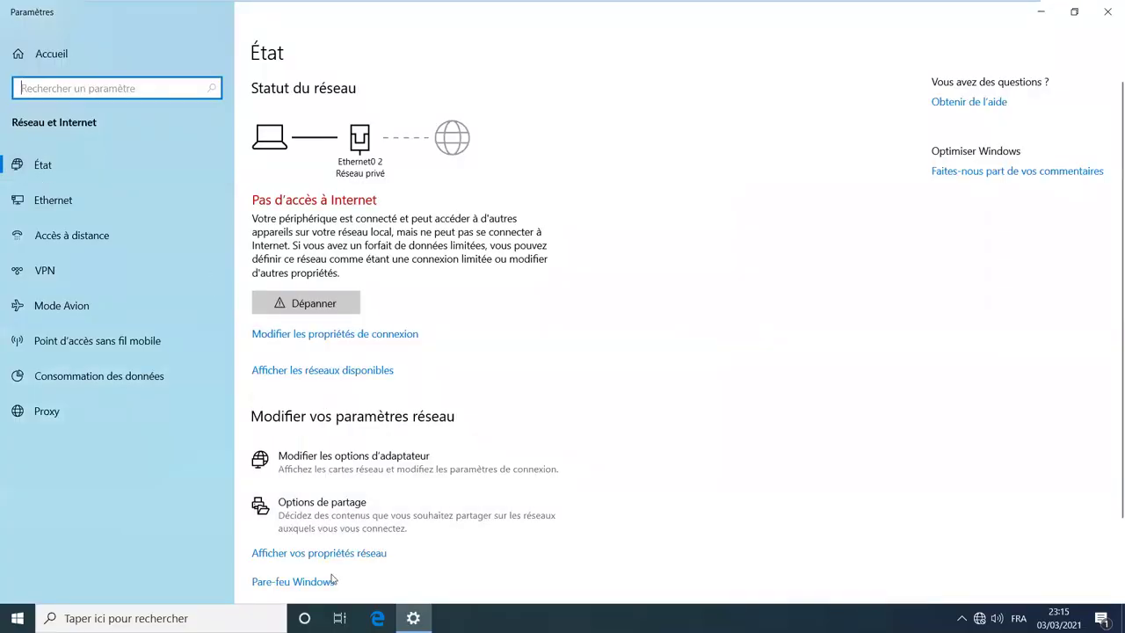
click(307, 583)
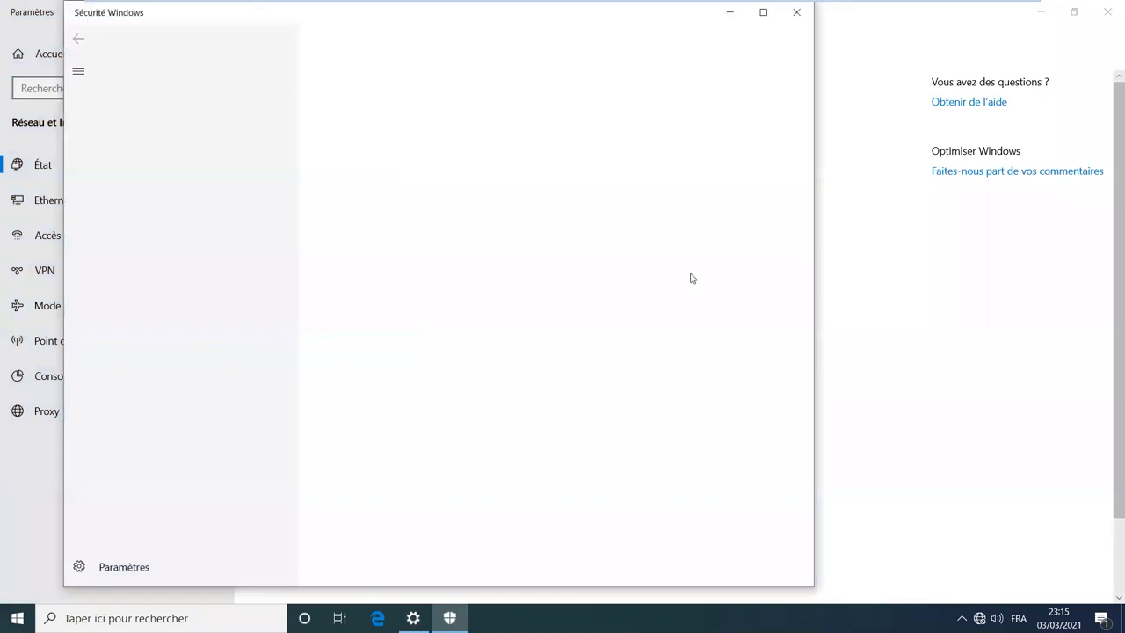
click(797, 14)
scroll(315, 527, down, 3)
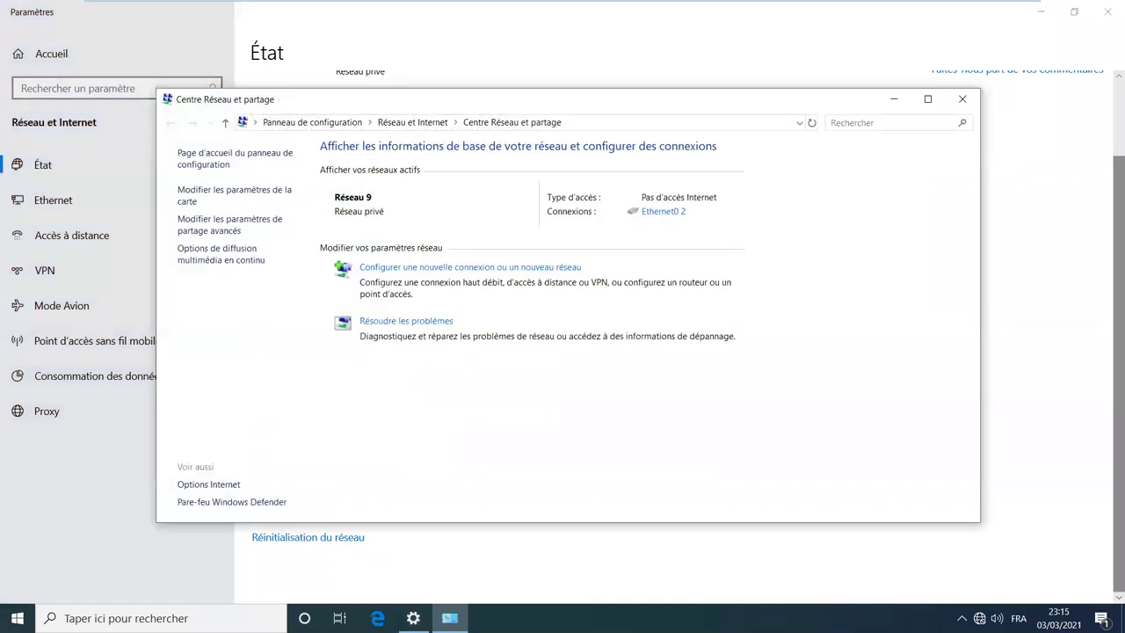
click(336, 125)
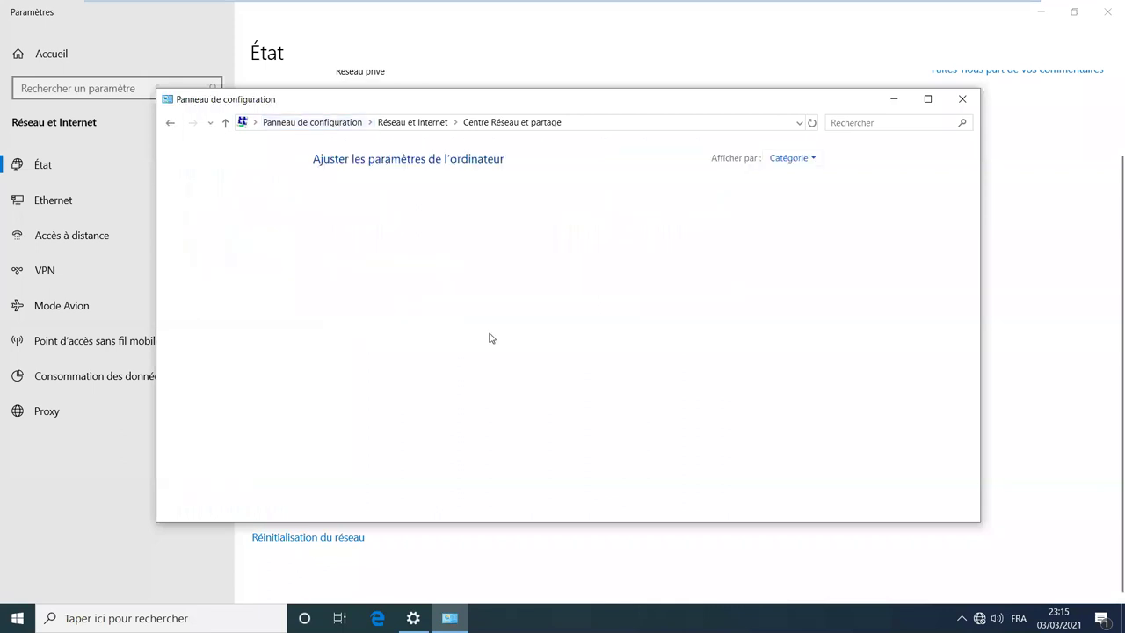
click(387, 197)
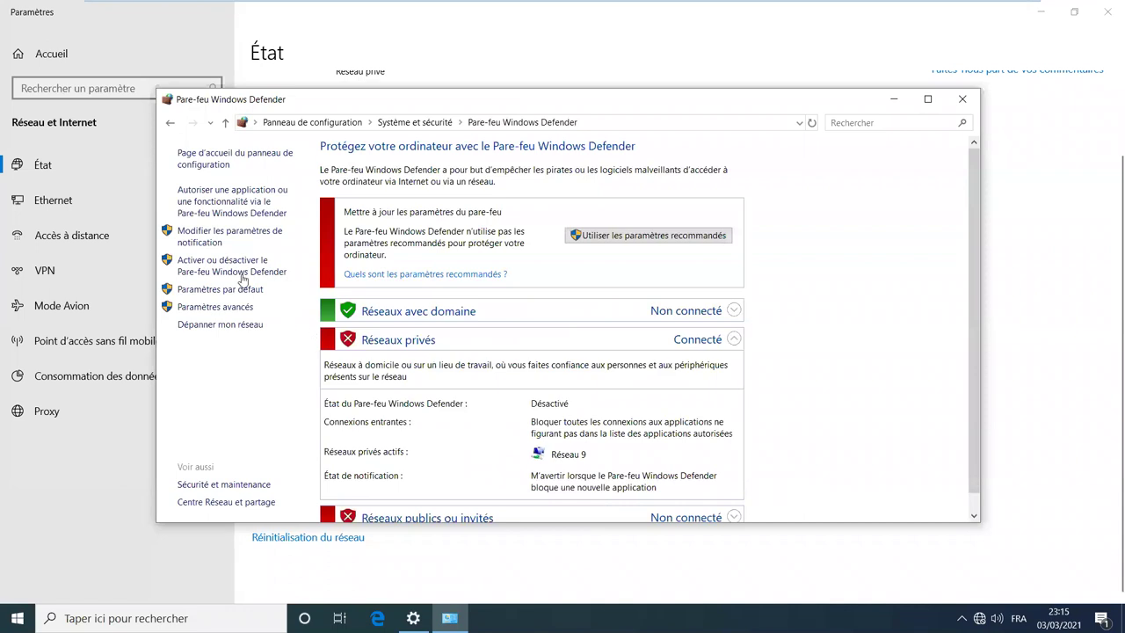
click(225, 262)
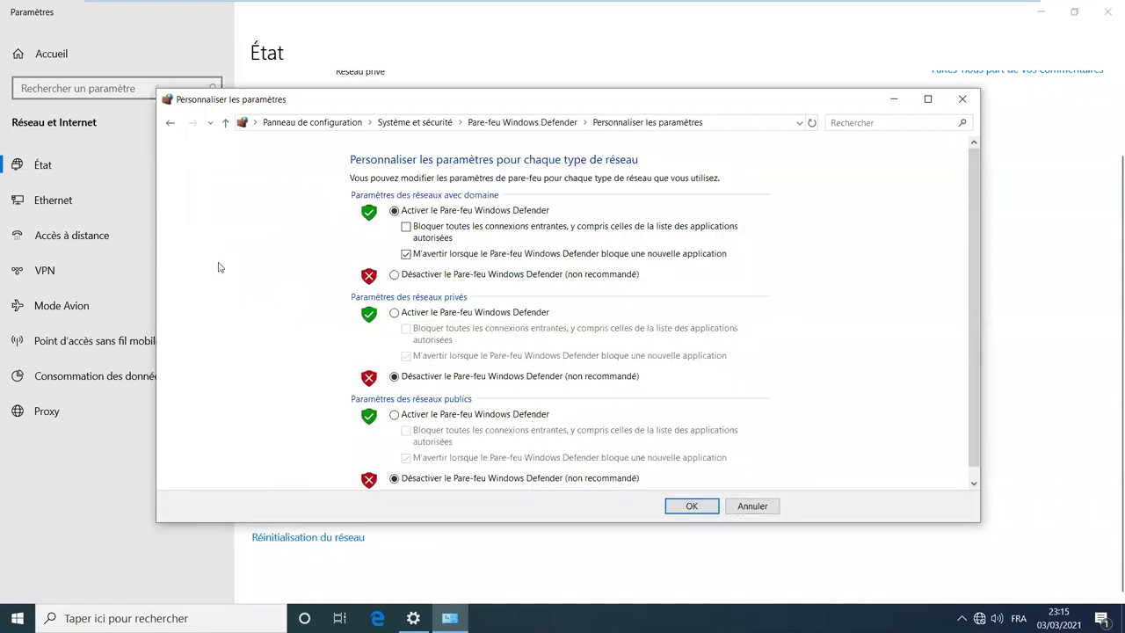
click(423, 276)
click(685, 507)
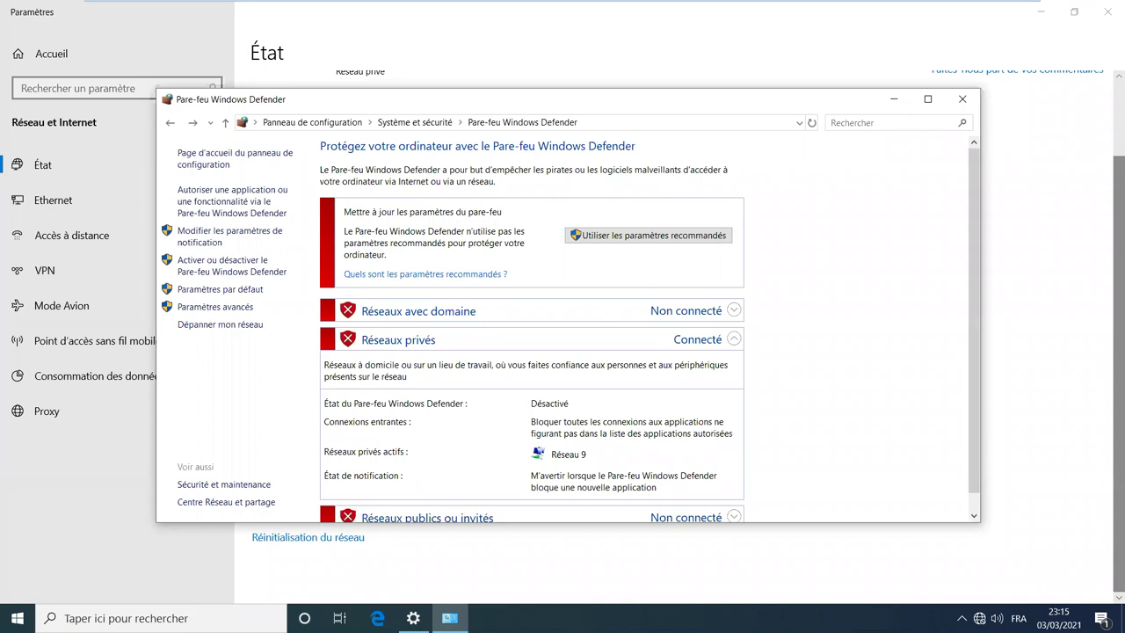
click(963, 102)
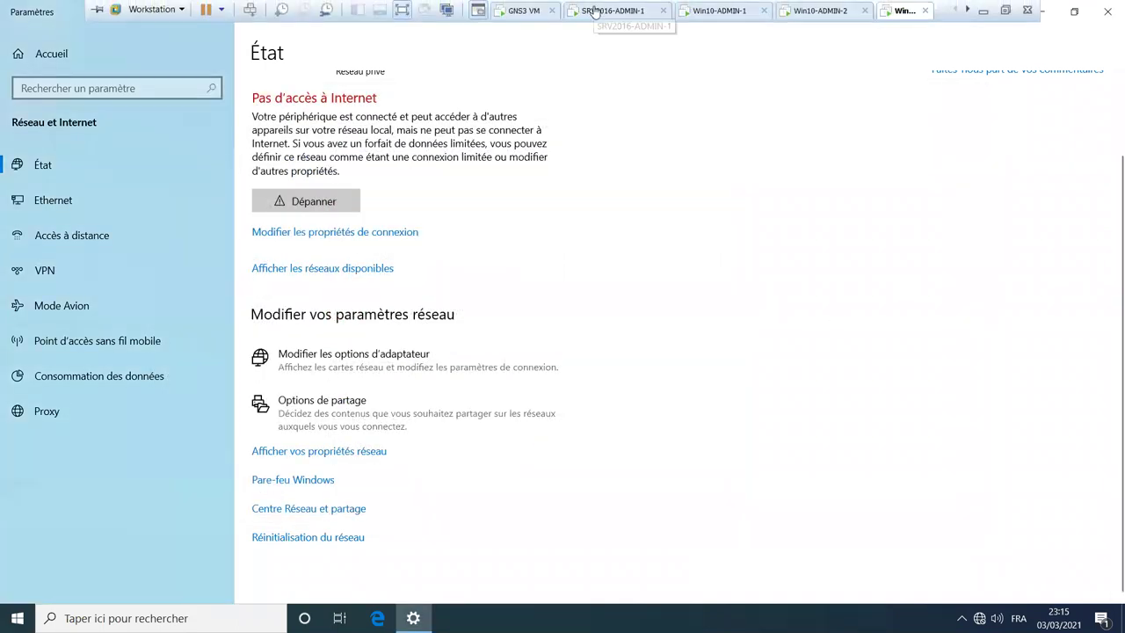
Return to SRV2016-ADMIN-1, ping 192.168.100.20 from the command prompt and stop it after a couple of replies
click(595, 10)
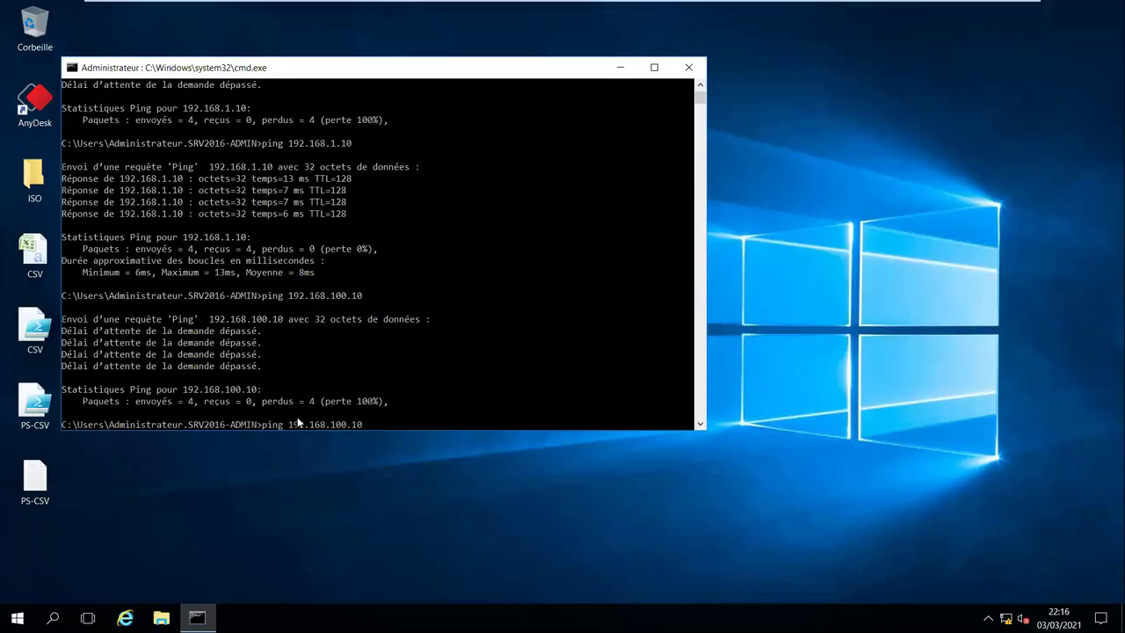
key(BackSpace)
key(BackSpace)
key(BackSpace)
key(BackSpace)
text(200)
text(.)
text(30)
key(BackSpace)
key(BackSpace)
key(BackSpace)
key(BackSpace)
key(BackSpace)
key(BackSpace)
text(1.10)
key(Up)
key(BackSpace)
key(BackSpace)
text(20)
key(Return)
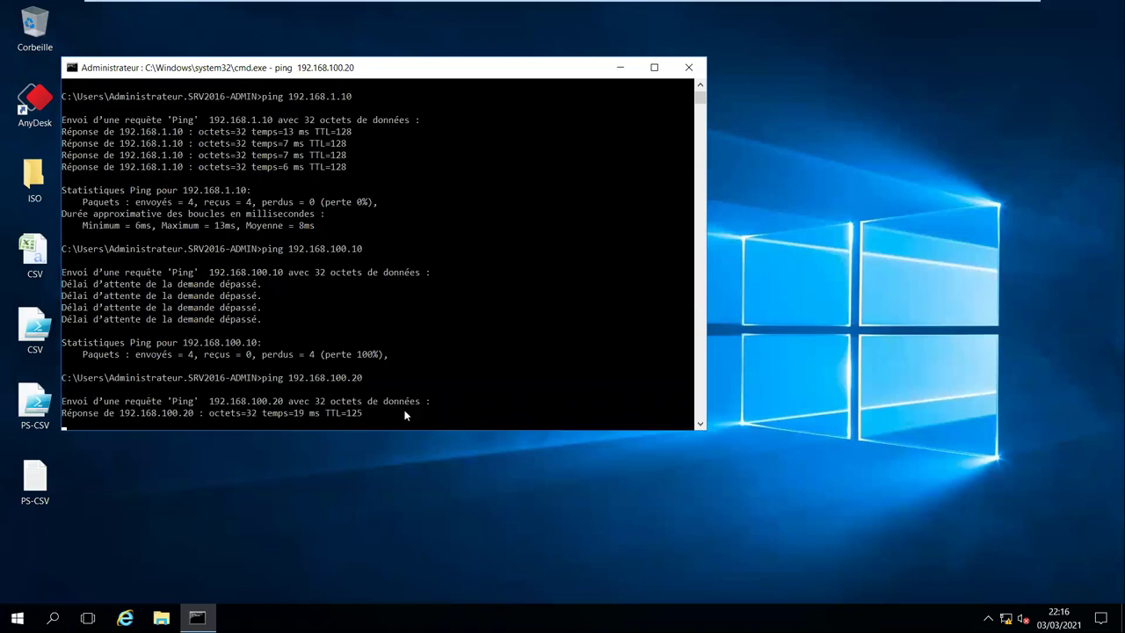
key(ctrl+c)
Ping 192.168.200.30 from the server's command prompt
key(Up)
key(BackSpace)
key(BackSpace)
key(BackSpace)
key(BackSpace)
key(BackSpace)
key(BackSpace)
text(200.)
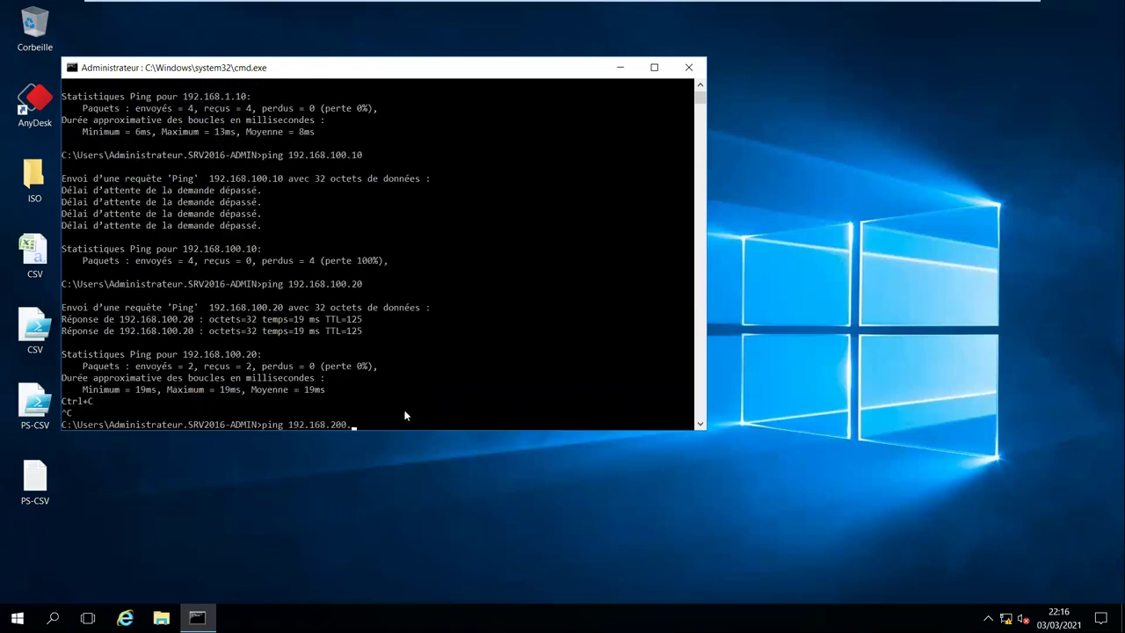
text(30)
key(Return)
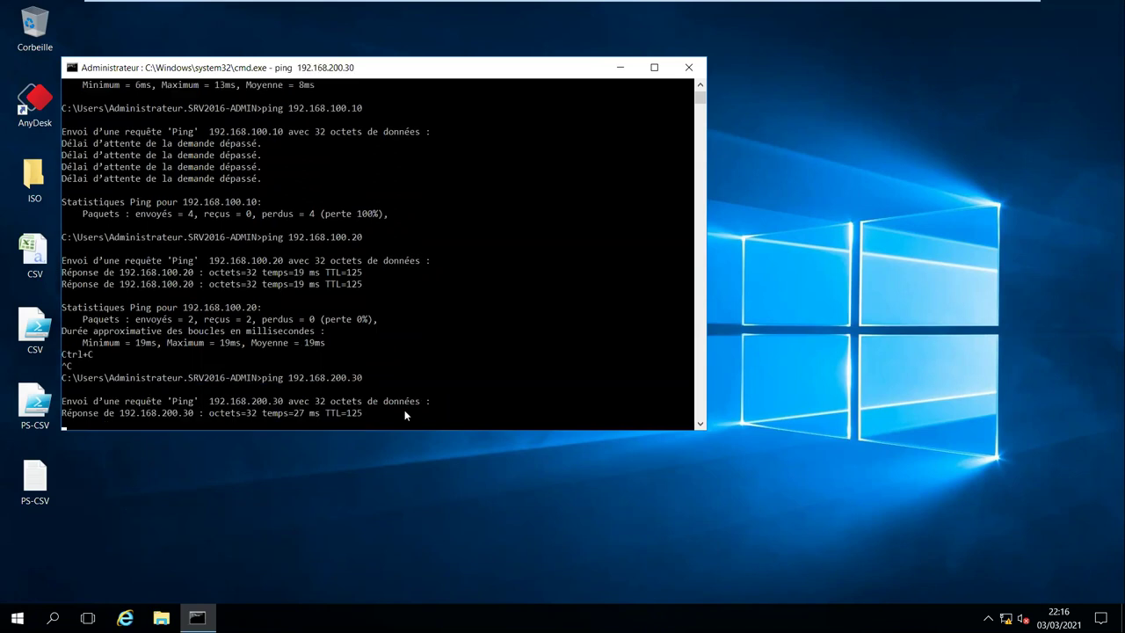
Close the server's command prompt and minimize the virtual machine window to return to the GNS3 VPN topology
click(688, 67)
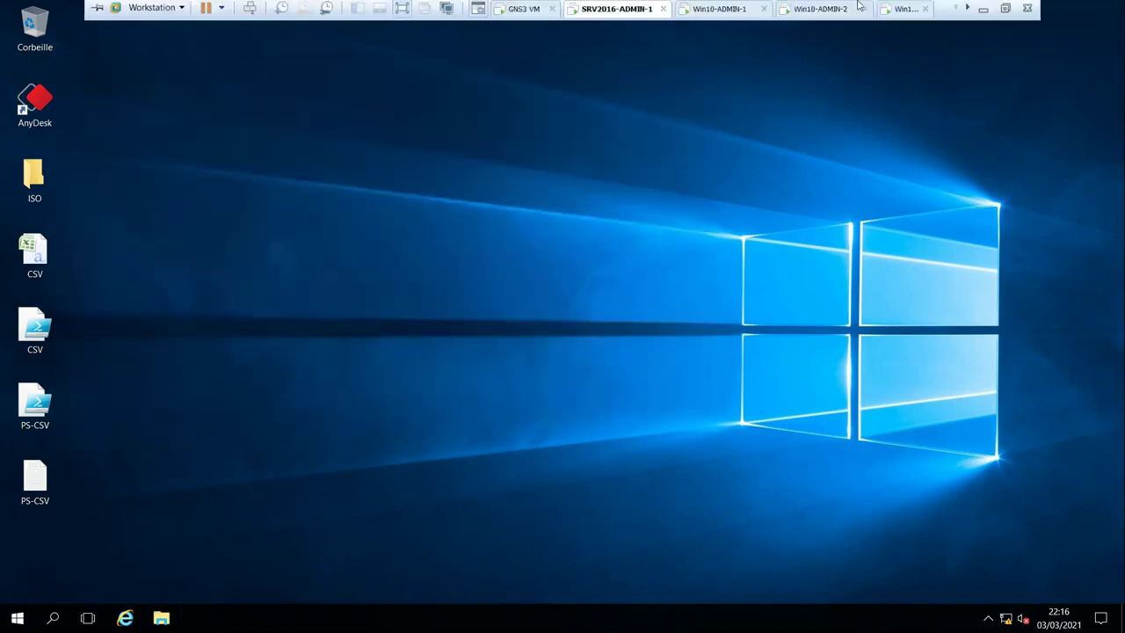
click(984, 10)
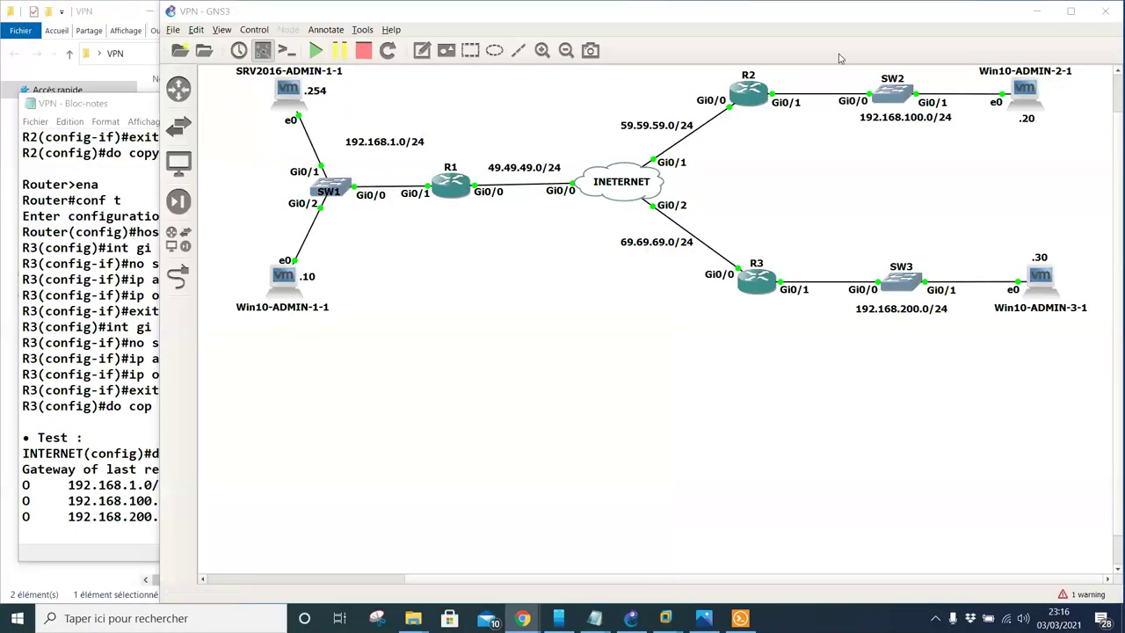